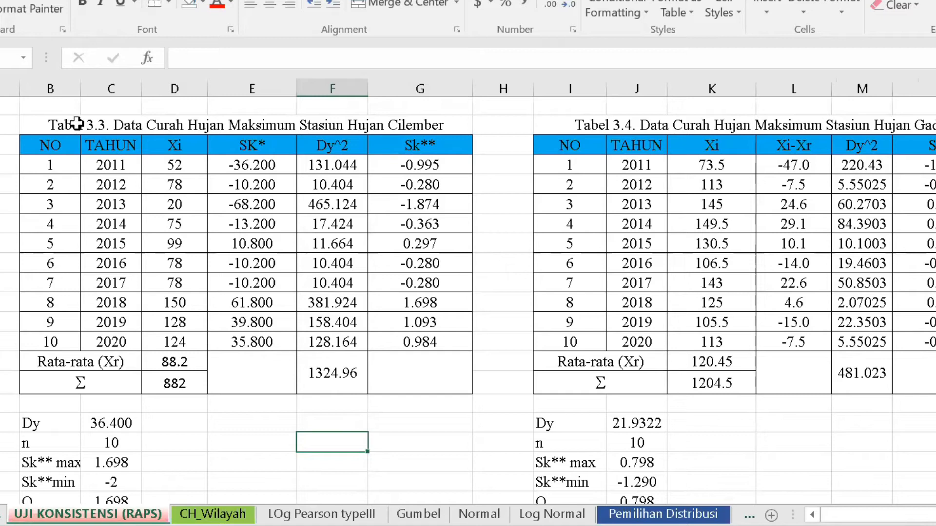
Examine Tabel 3.3 for Stasiun Hujan Cilember, covering its title, the years 2011 to 2020 and the Xi column.
click(302, 126)
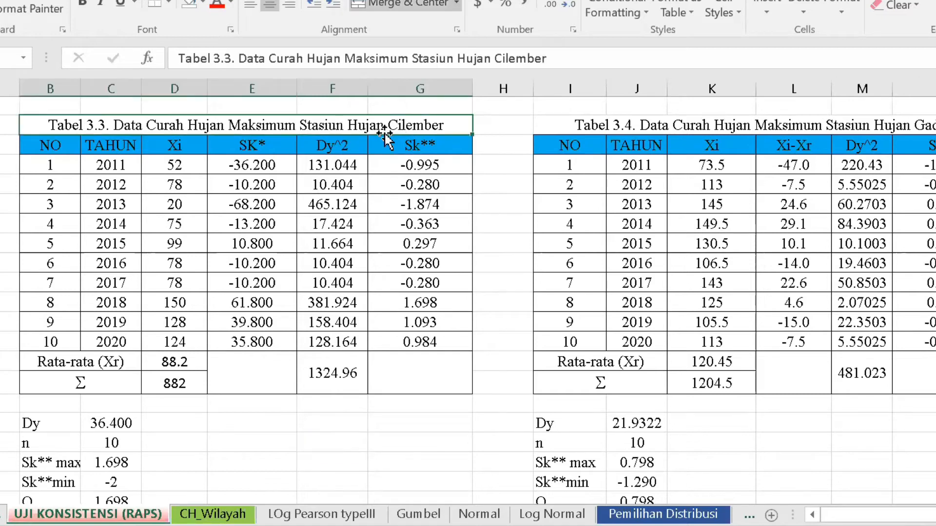
click(288, 260)
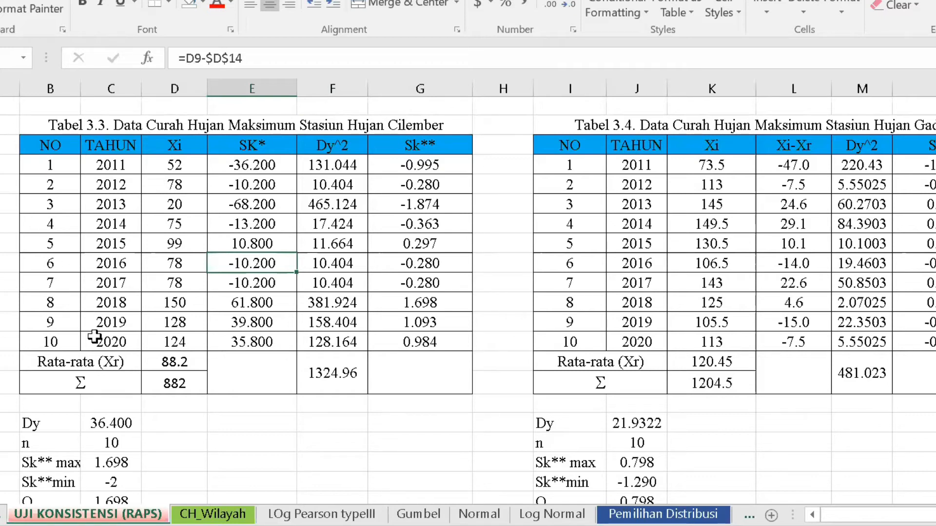
click(127, 166)
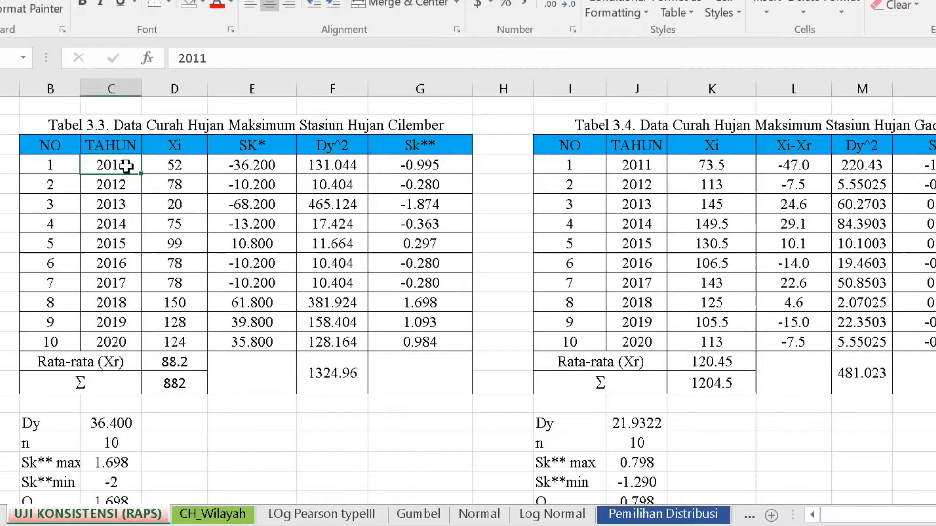
click(129, 343)
click(195, 162)
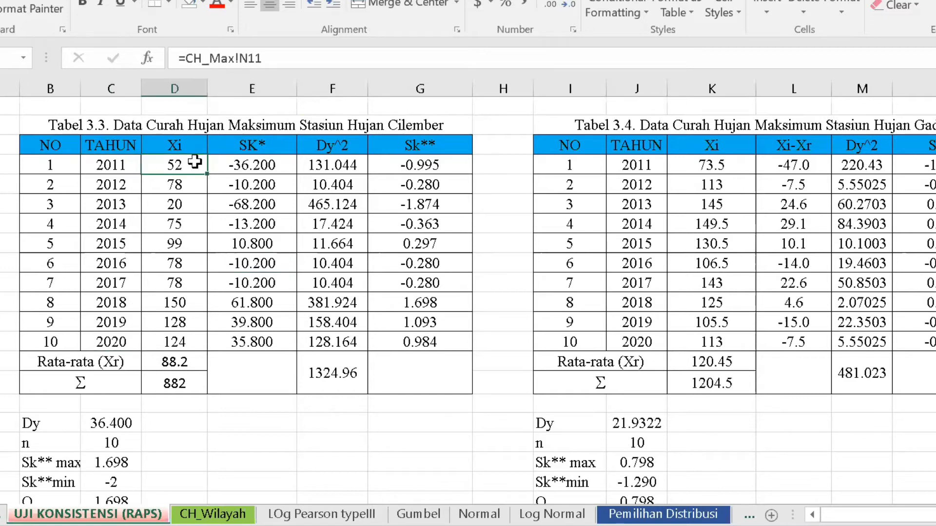
click(194, 143)
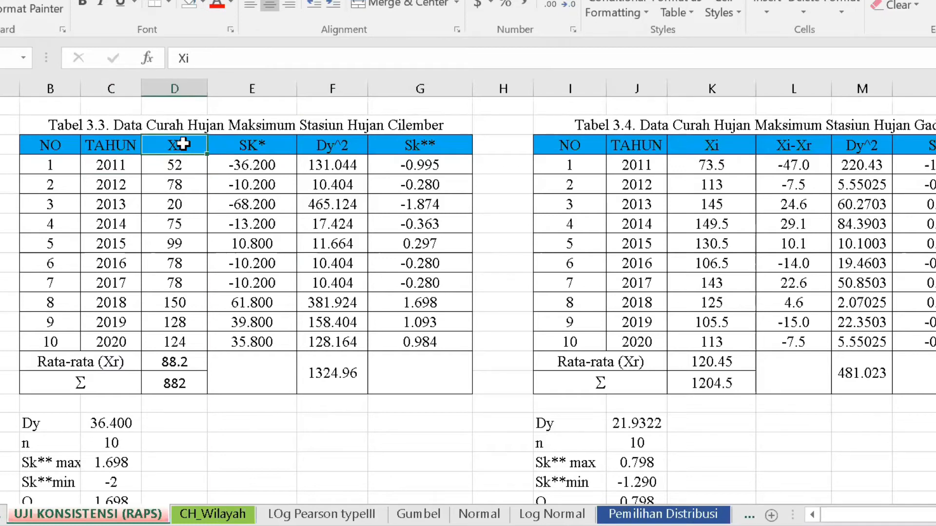
Open the CH_Max per stasiun sheet and review the yearly maximum rainfall of each station through 2020.
click(2, 515)
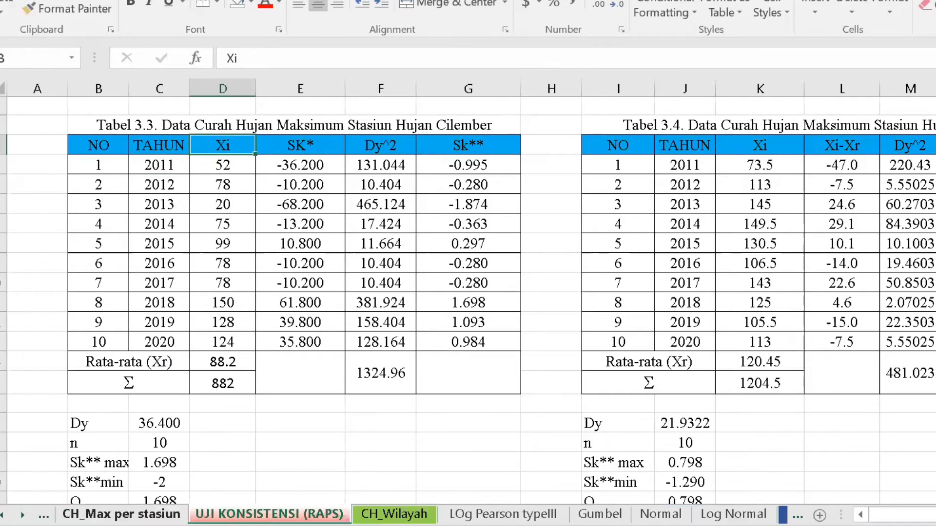
click(108, 513)
scroll(181, 398, down, 2)
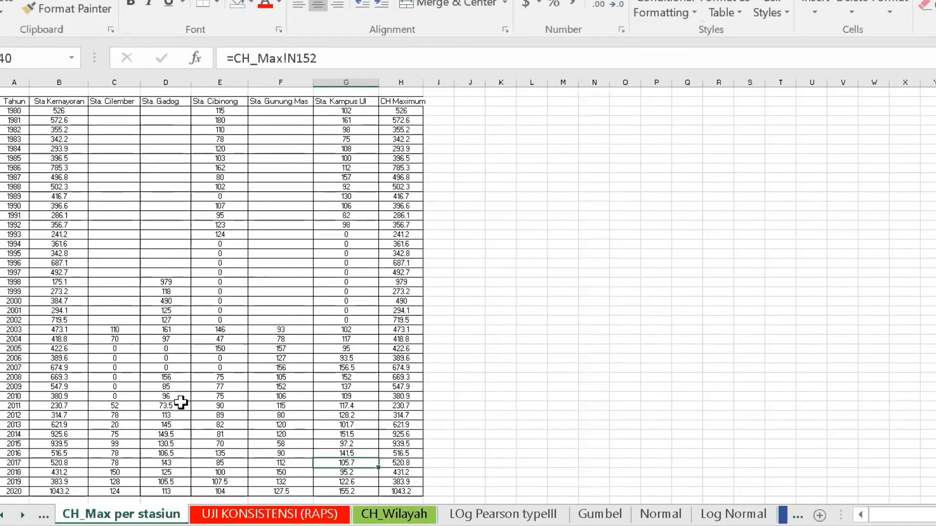
scroll(182, 397, down, 2)
scroll(181, 395, up, 4)
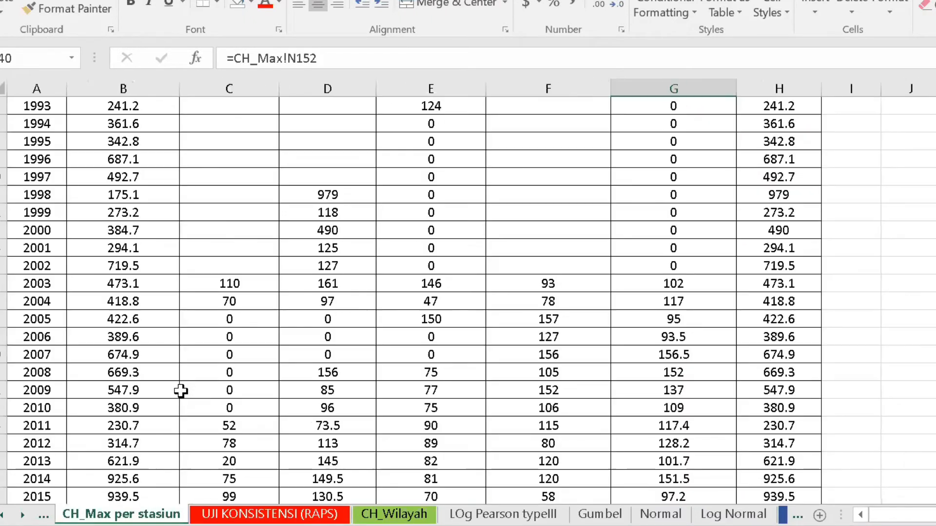
scroll(181, 391, down, 3)
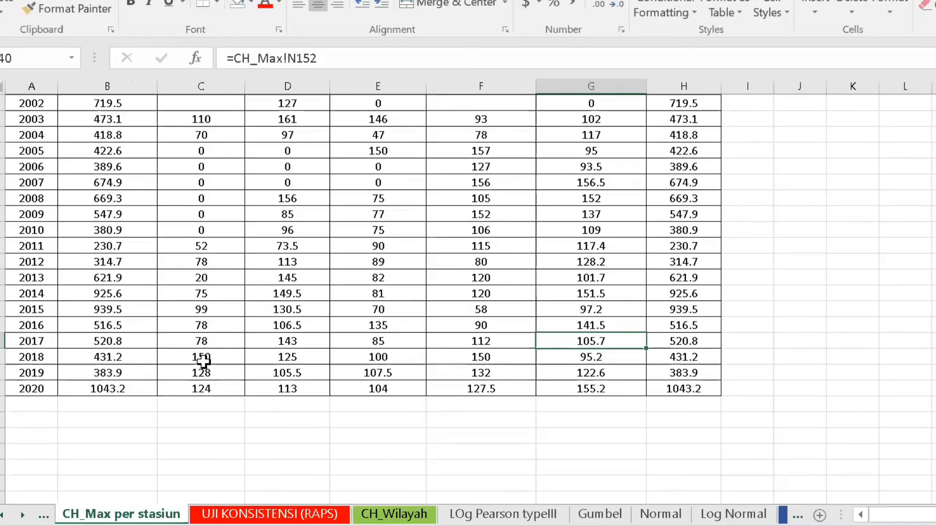
click(101, 263)
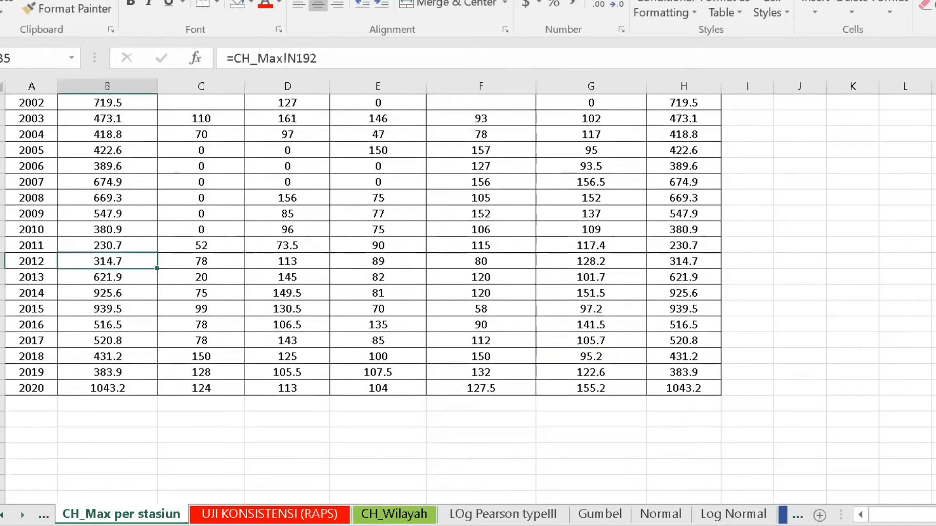
Open the Data CH Kemayoran sheet and look through its monthly records back from 2020.
click(3, 515)
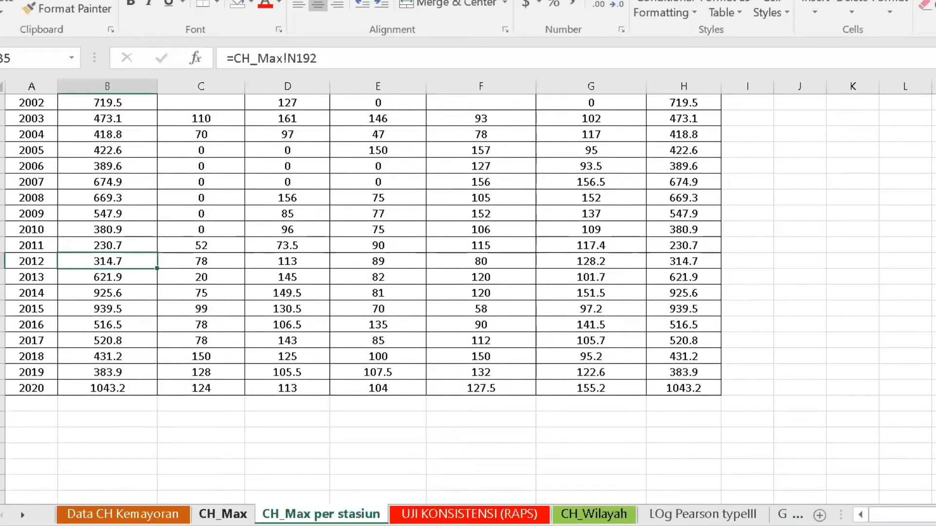
click(176, 513)
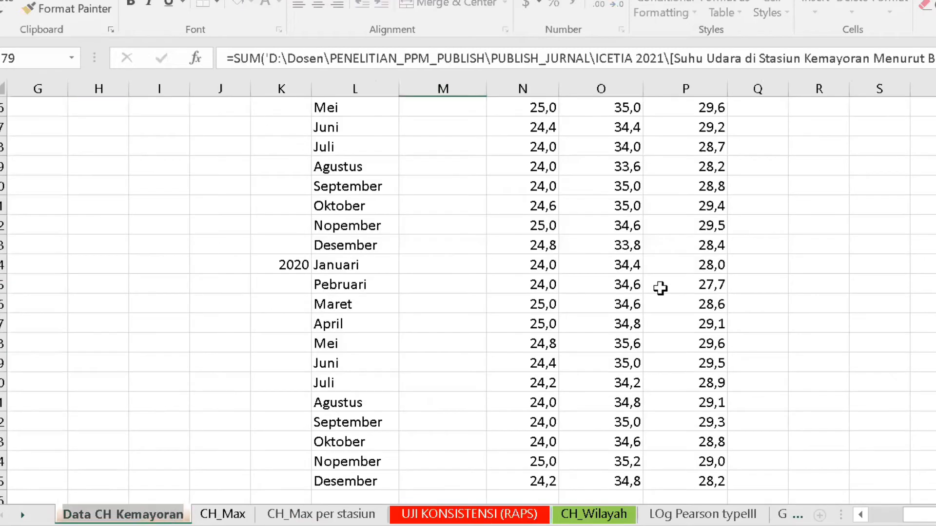
scroll(660, 289, up, 4)
scroll(660, 289, up, 9)
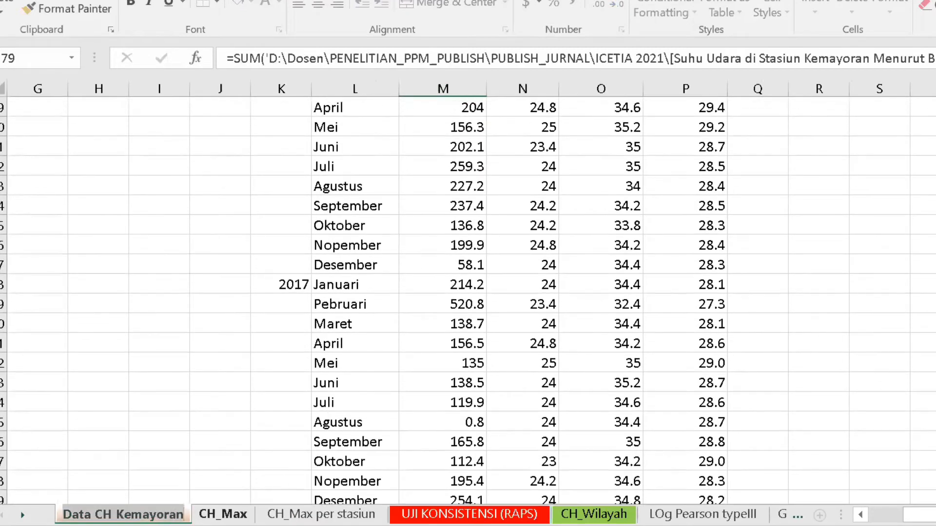
Open the CH_Max sheet and inspect the formula behind Stasiun Kemayoran's 1980 rainfall from January to December.
click(223, 514)
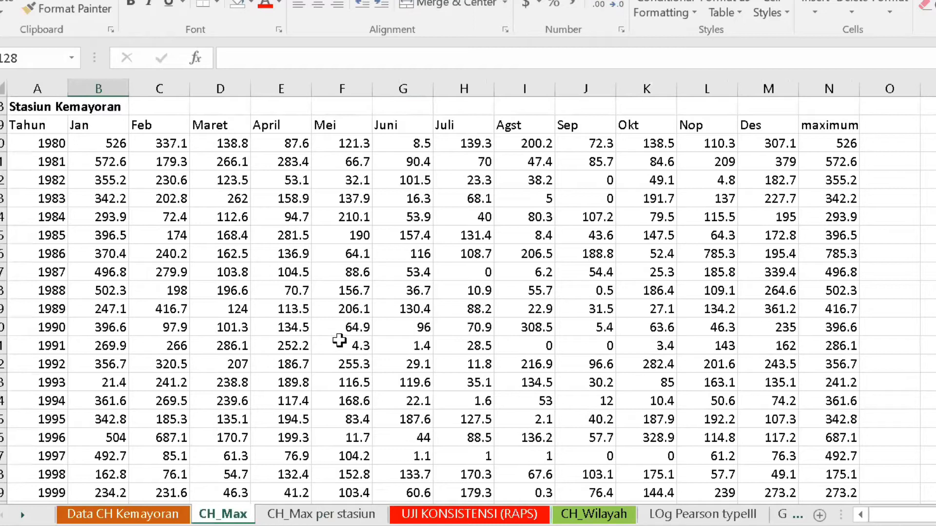
click(78, 142)
drag(161, 143, 779, 142)
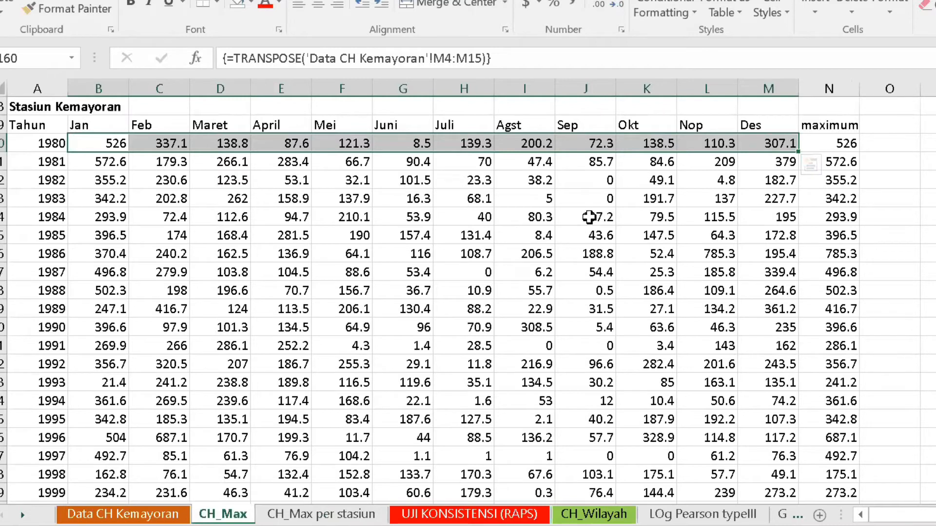
scroll(589, 216, up, 1)
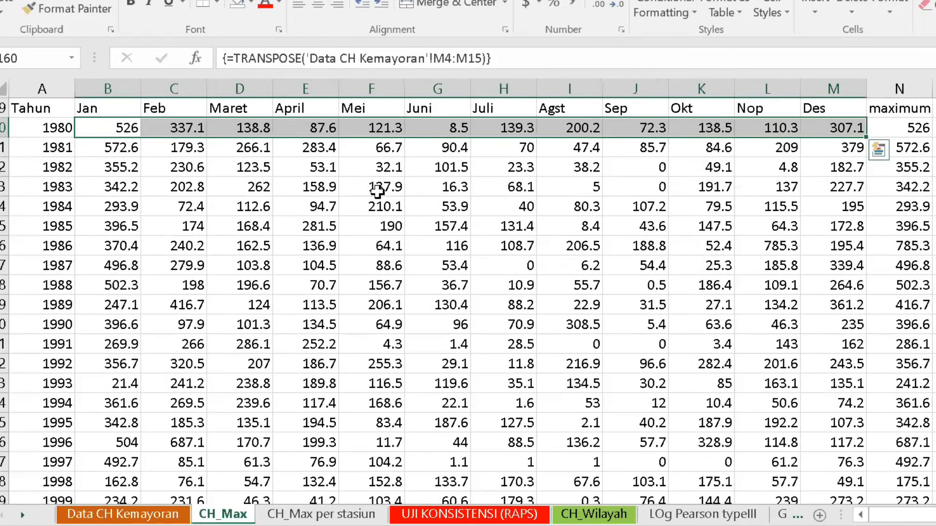
click(119, 128)
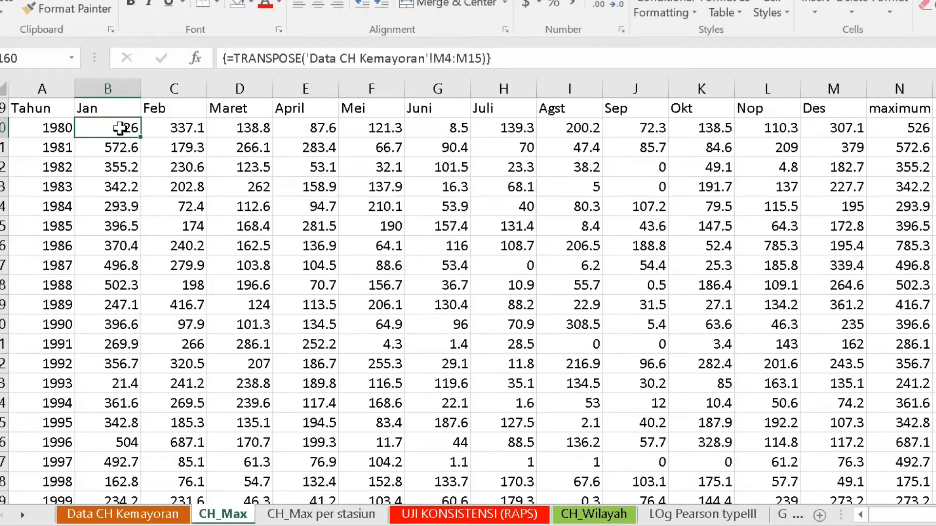
Inspect the January 2011 formula in the Stasiun Kemayoran table, and recheck the January and February 1980 cells.
scroll(120, 127, down, 6)
click(132, 364)
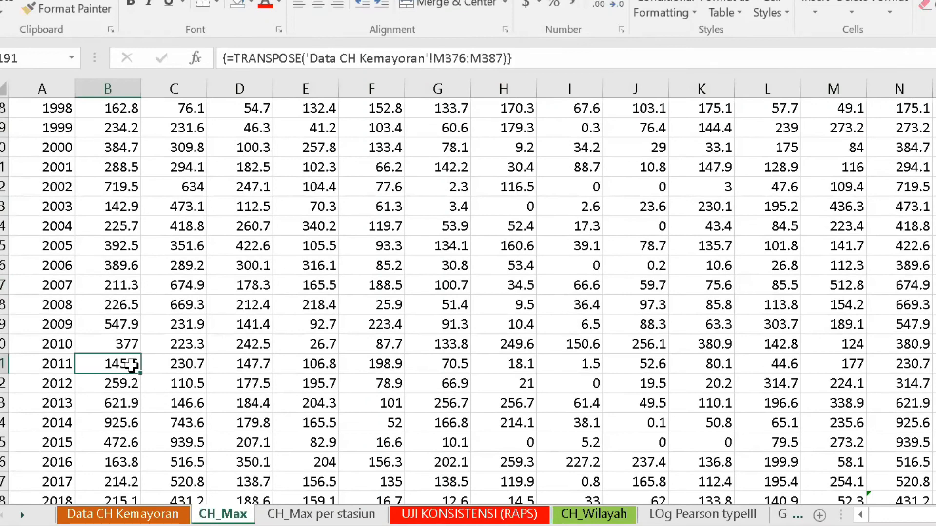
scroll(187, 244, down, 18)
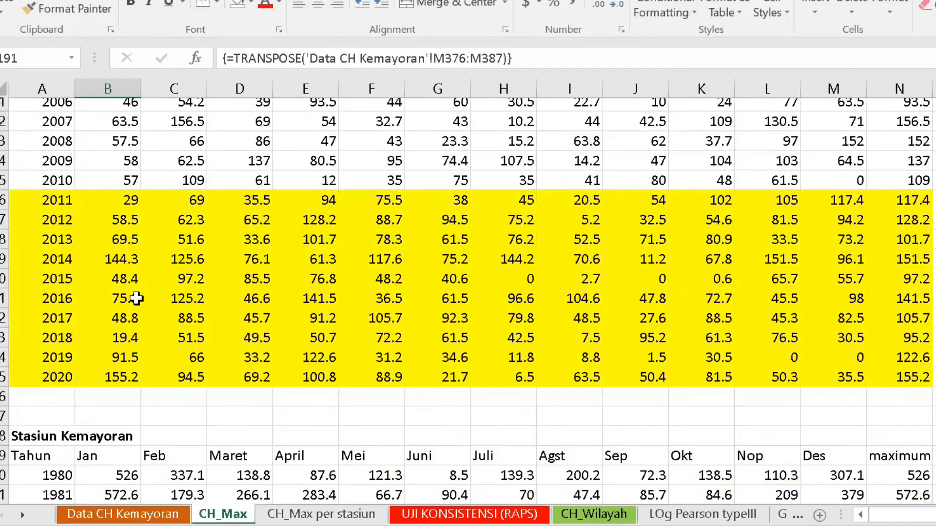
scroll(136, 298, down, 4)
click(113, 242)
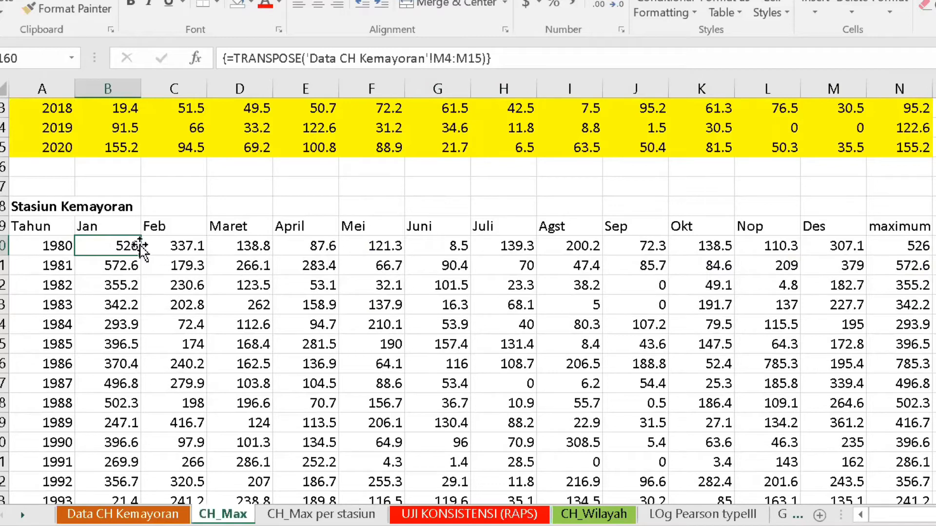
click(156, 247)
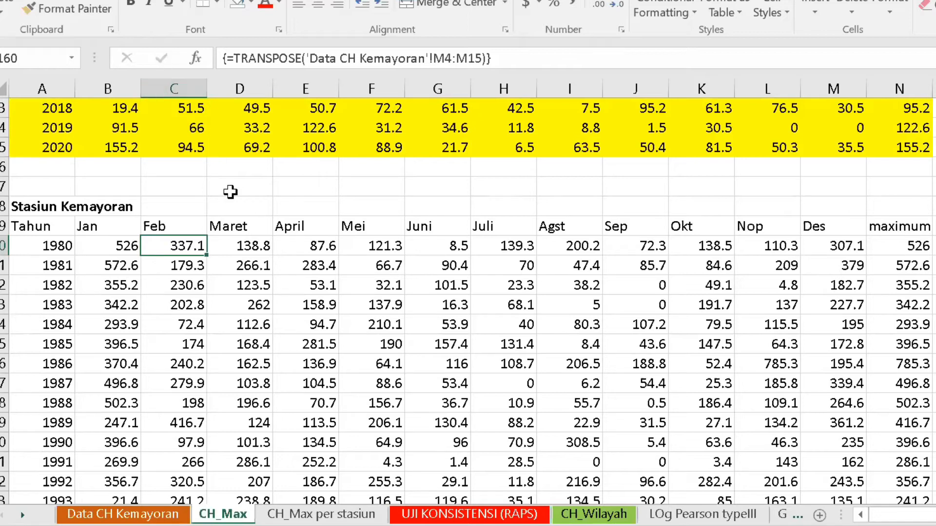
Examine how Stasiun Kemayoran's maximum column is derived from the January to December rainfall, starting with the 1980 row.
drag(126, 246, 855, 243)
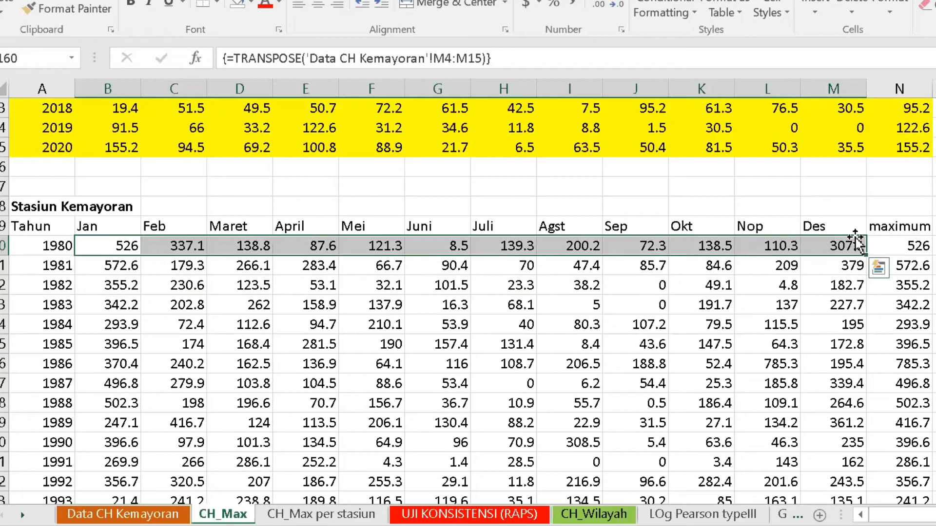
click(915, 245)
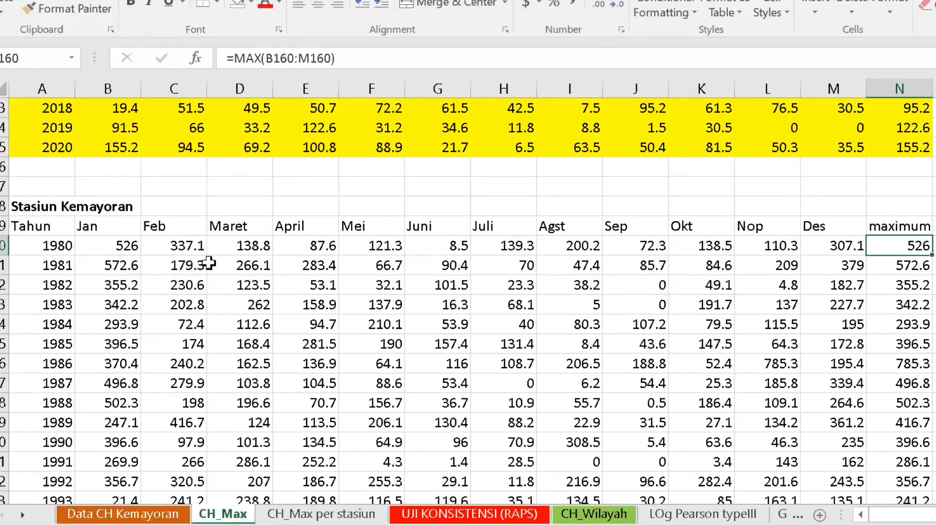
click(116, 240)
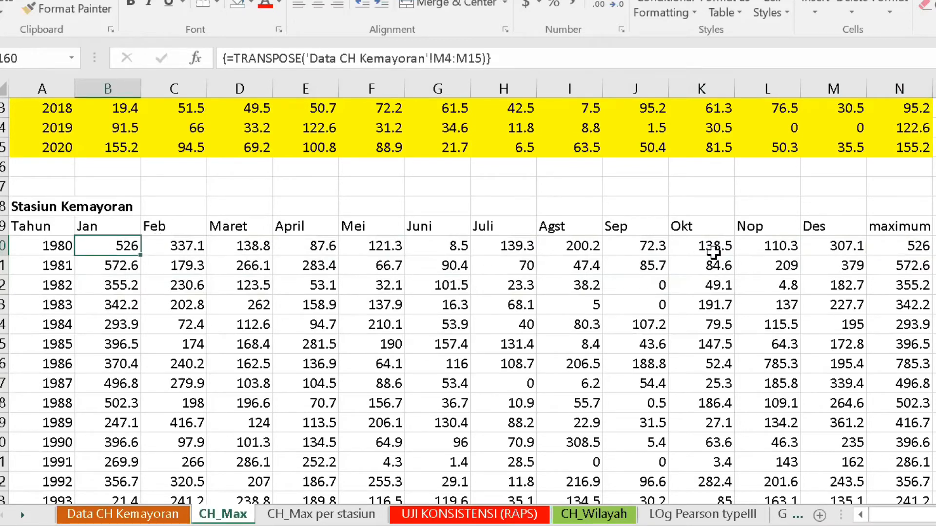
click(867, 243)
click(910, 244)
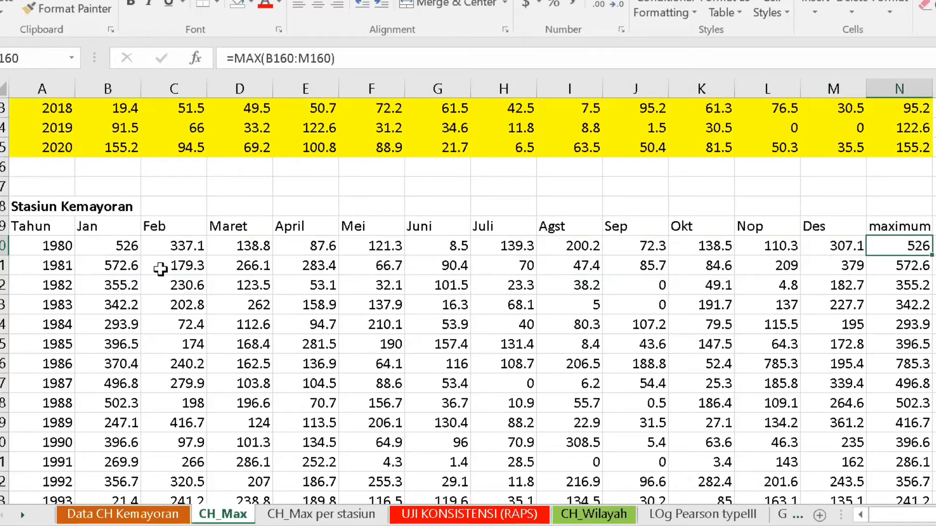
click(111, 243)
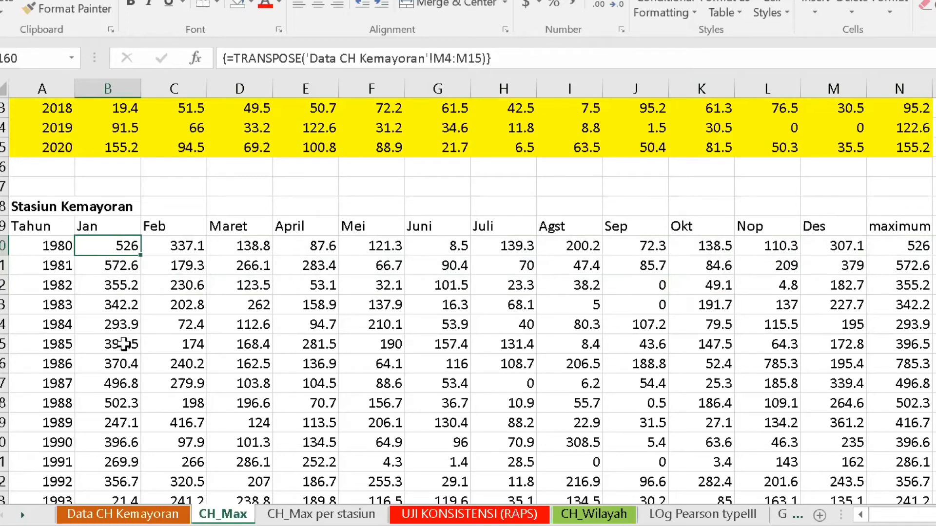
drag(174, 228, 100, 244)
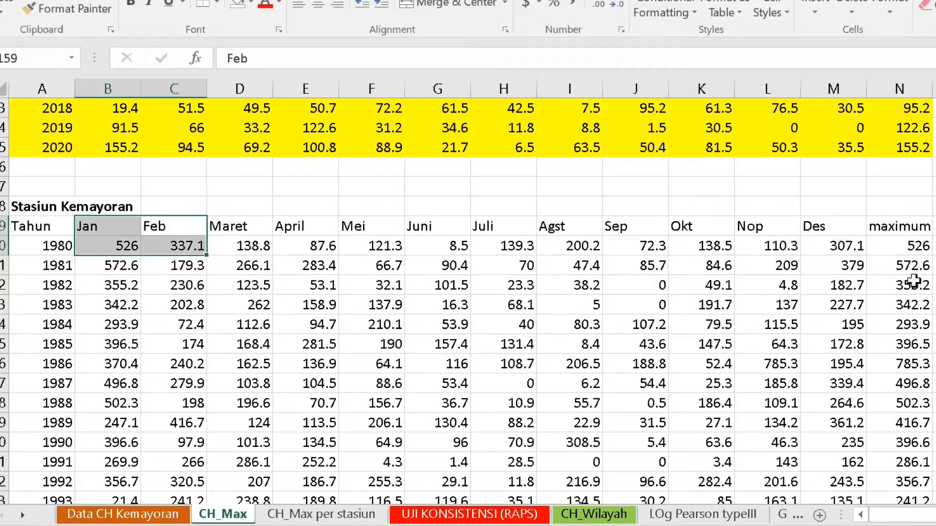
click(909, 242)
click(107, 249)
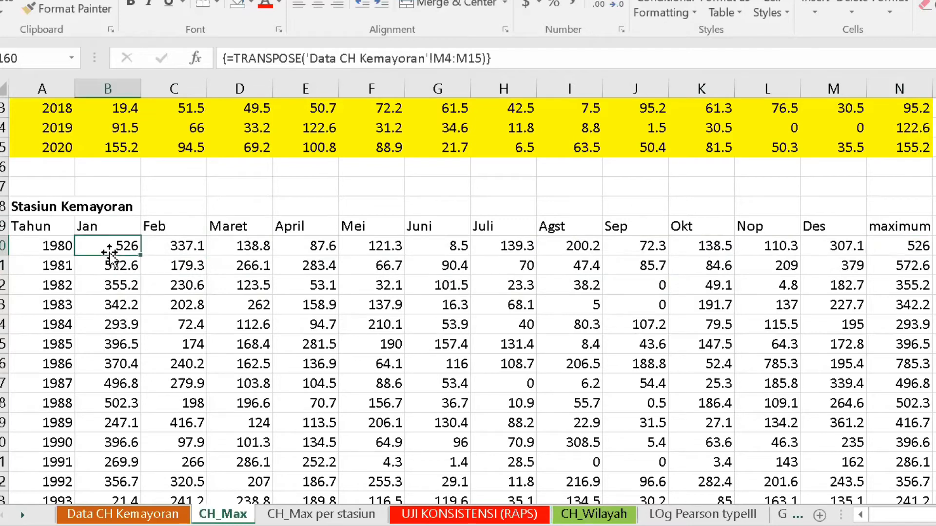
drag(911, 242, 903, 373)
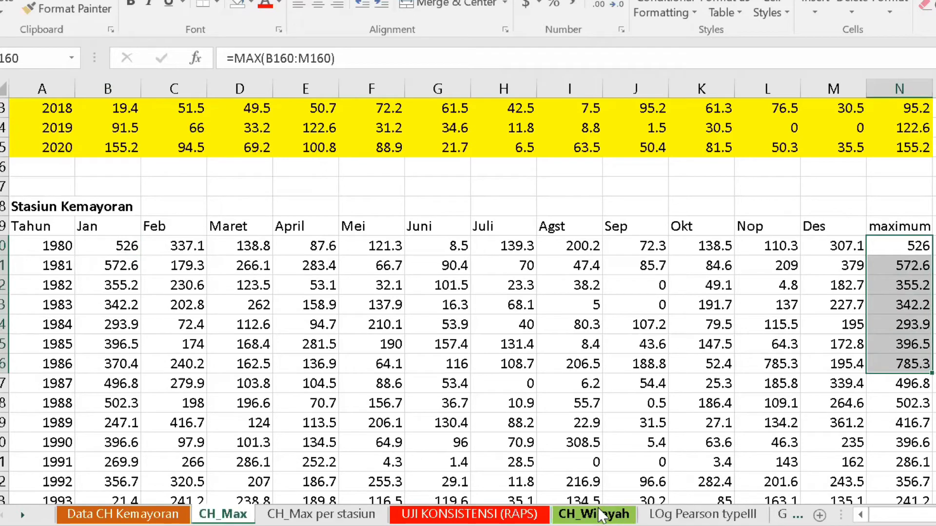
Return to the UJI KONSISTENSI (RAPS) sheet and examine Cilember's Xi values for 2011 to 2020 and the SK* heading.
click(468, 514)
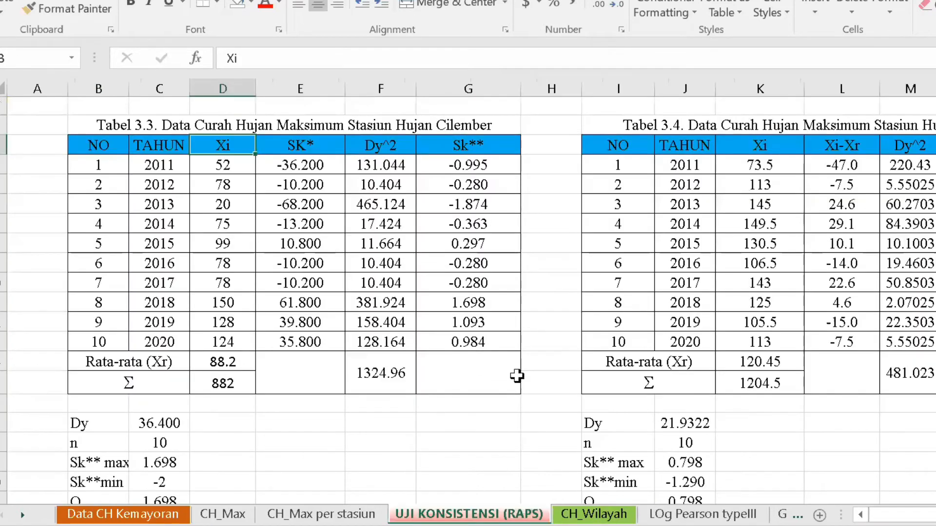
click(234, 167)
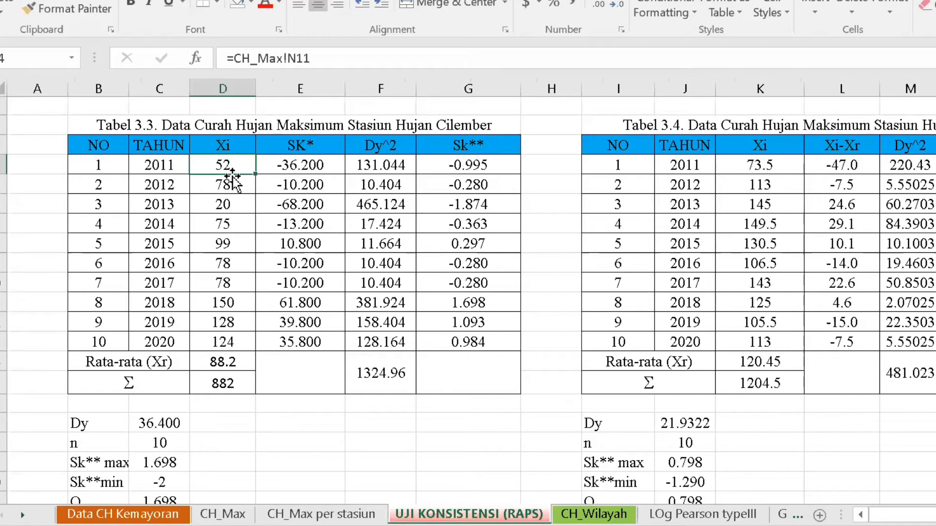
click(218, 146)
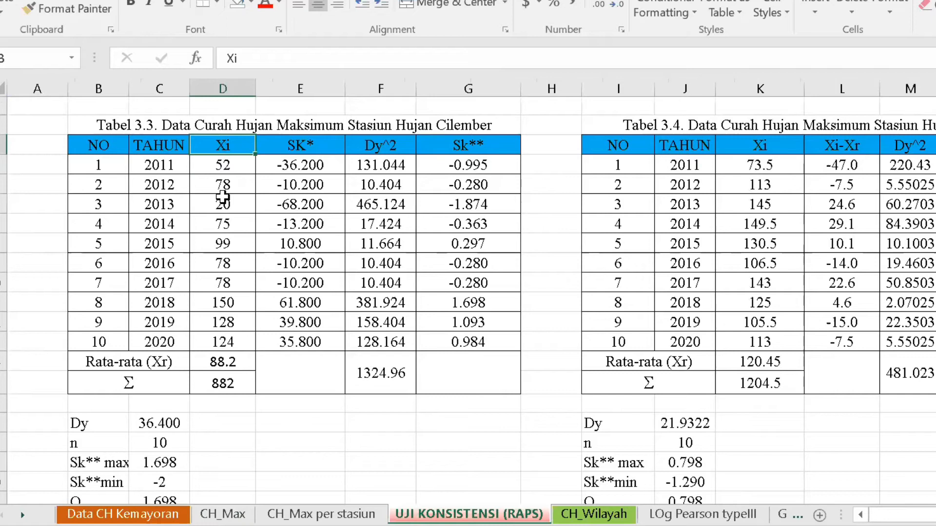
click(220, 164)
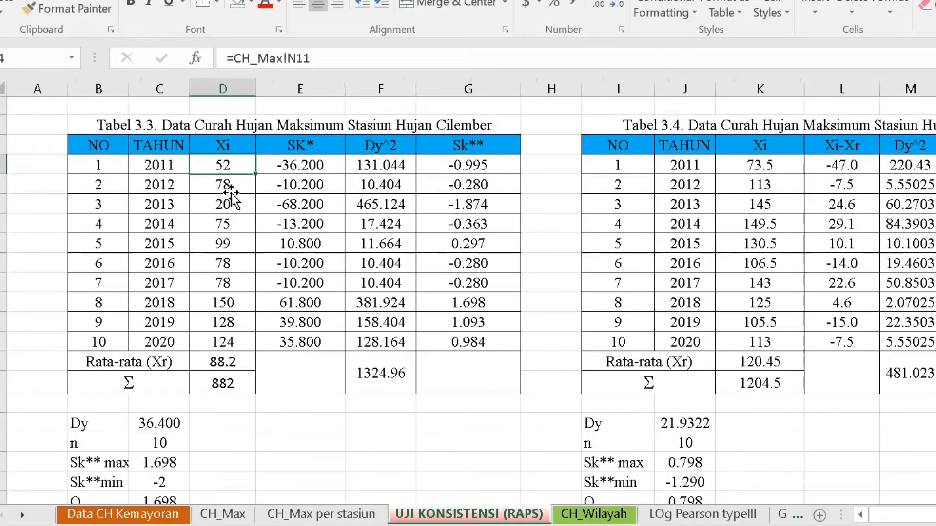
drag(218, 168, 227, 344)
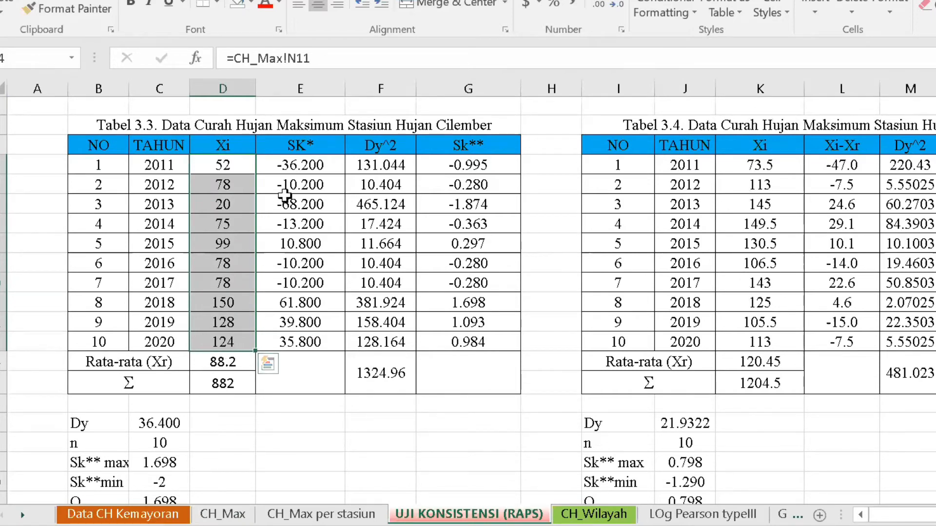
click(303, 150)
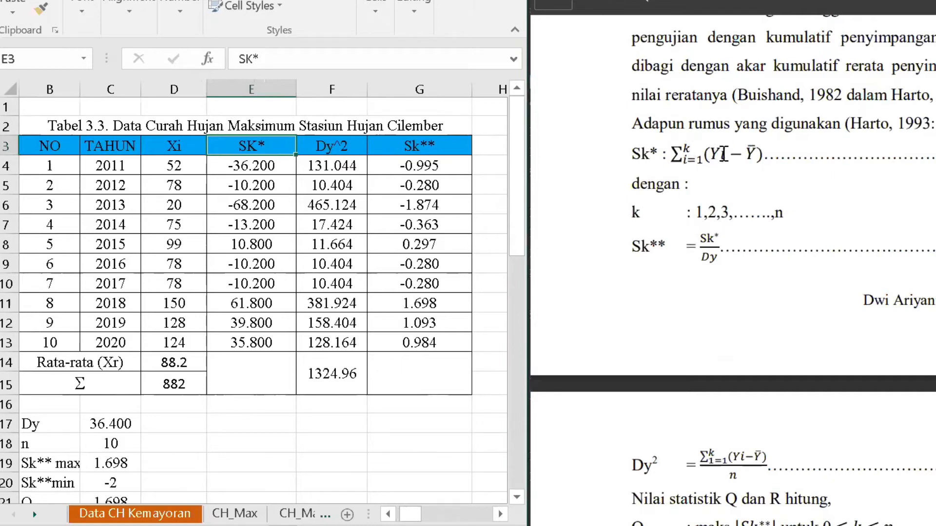
Clear Cilember's SK* values for 2011 to 2020 in cells E4 to E13.
click(278, 183)
click(252, 163)
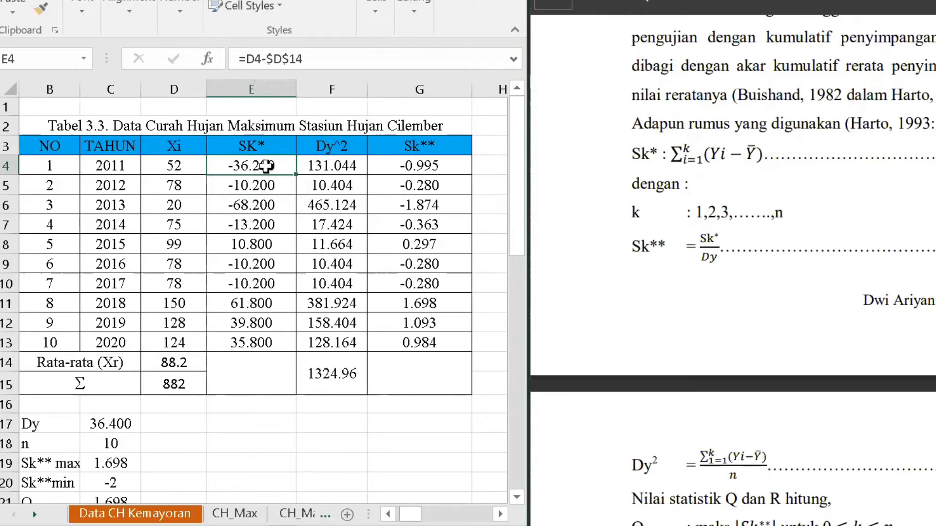
drag(266, 166, 240, 344)
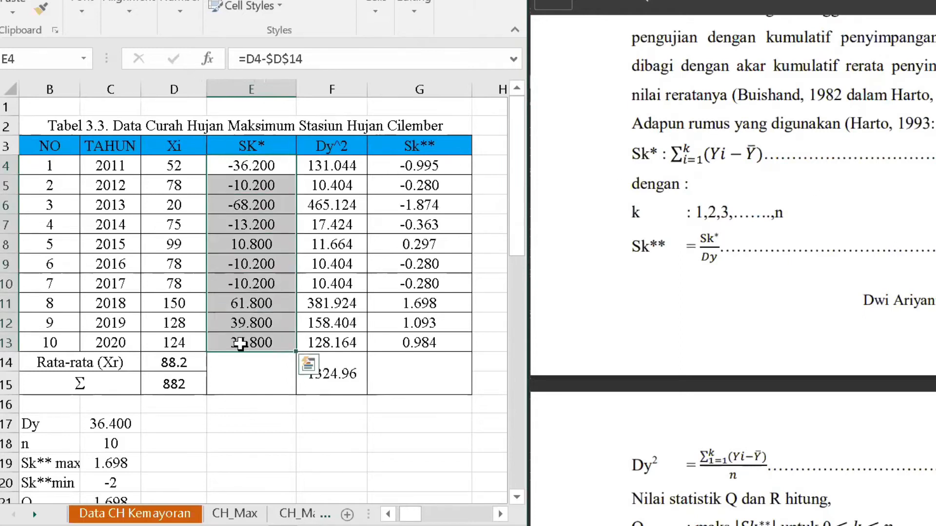
key(Delete)
click(270, 168)
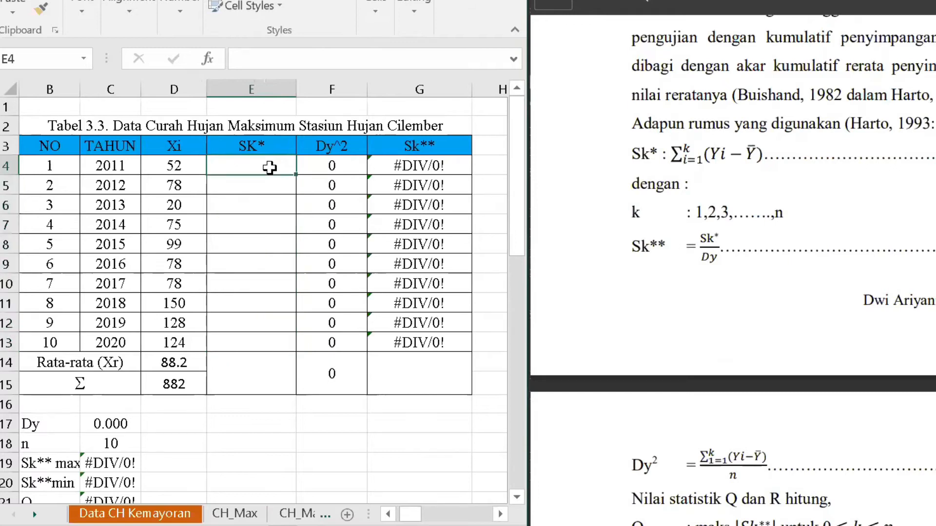
text(=)
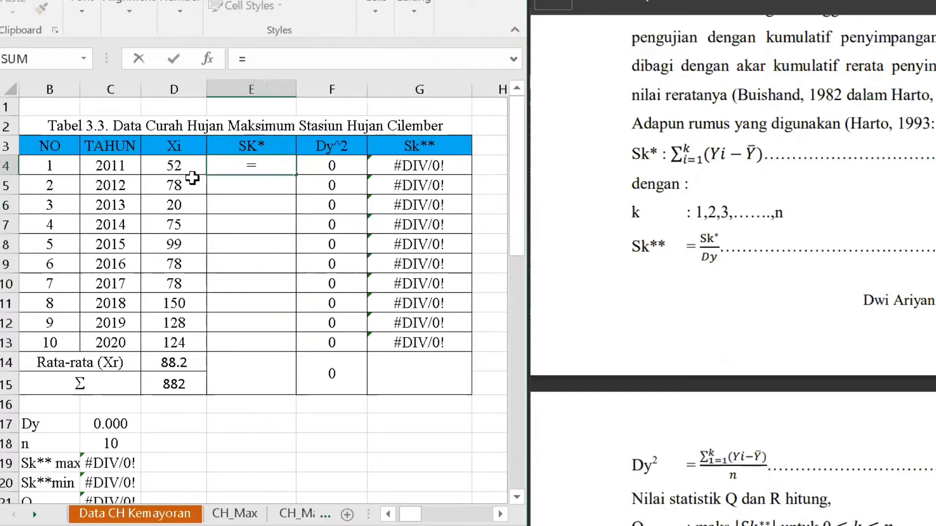
click(277, 297)
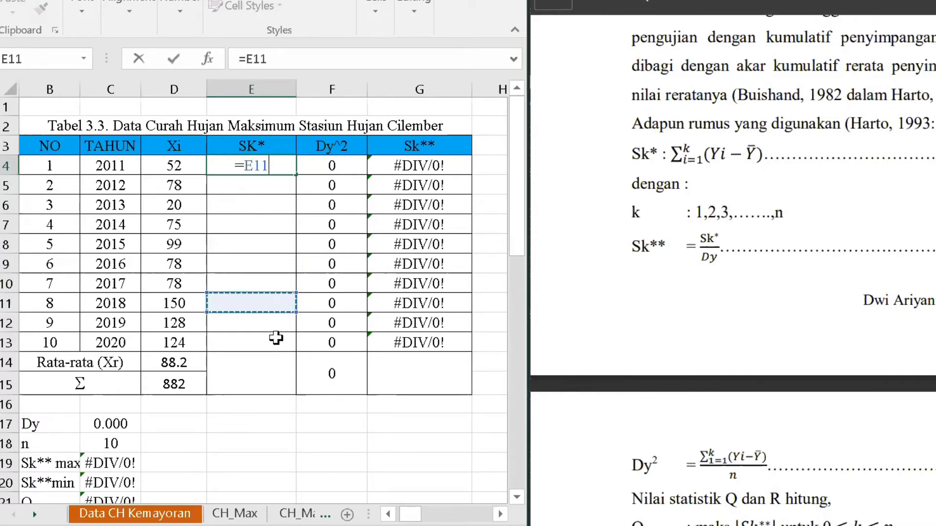
key(BackSpace)
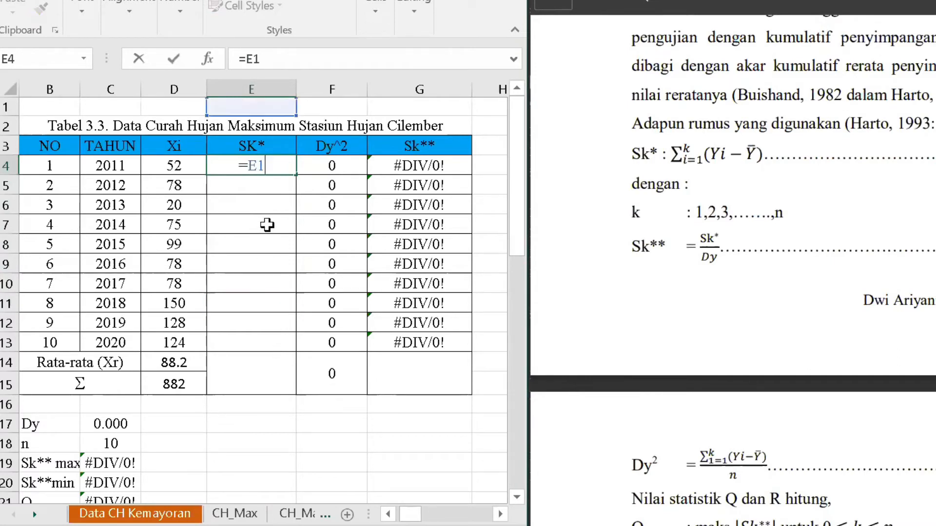
key(Escape)
Inspect which Xi values feed the formula of the Rata-rata (Xr) cell D14.
click(175, 363)
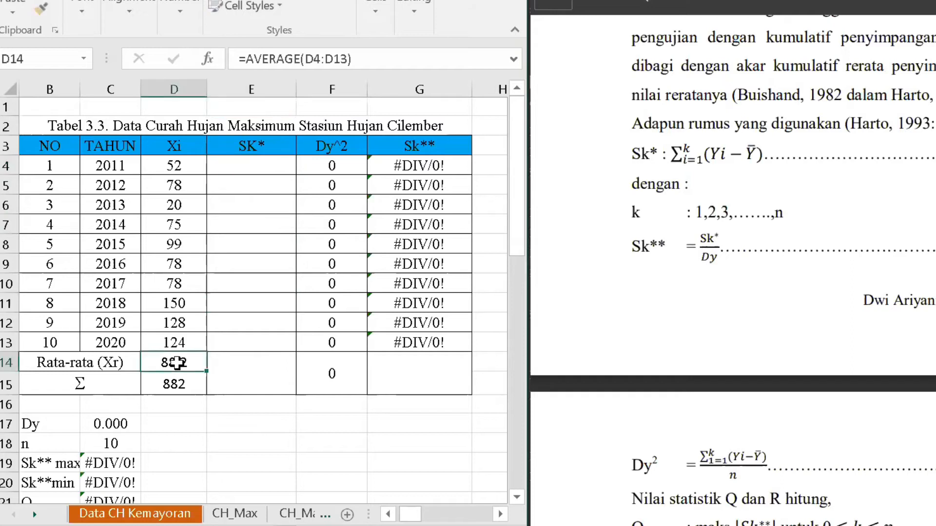
double_click(176, 363)
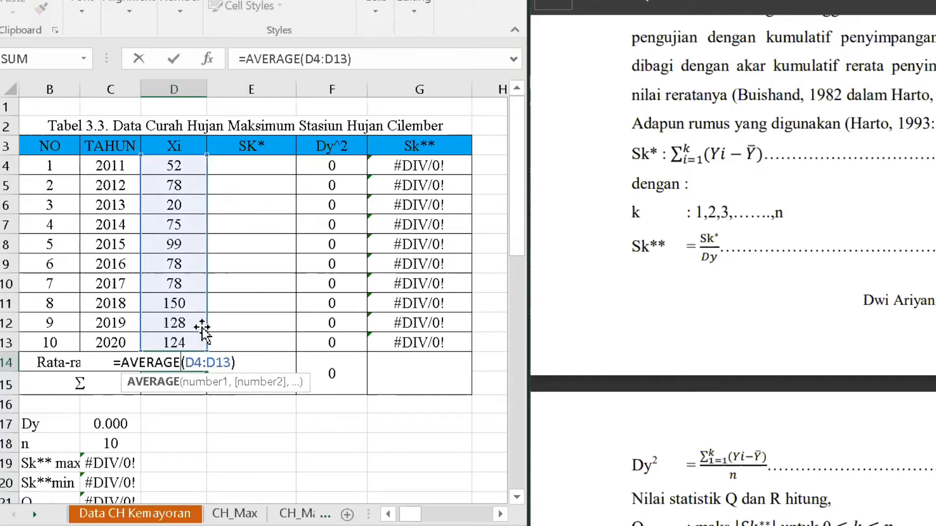
click(273, 165)
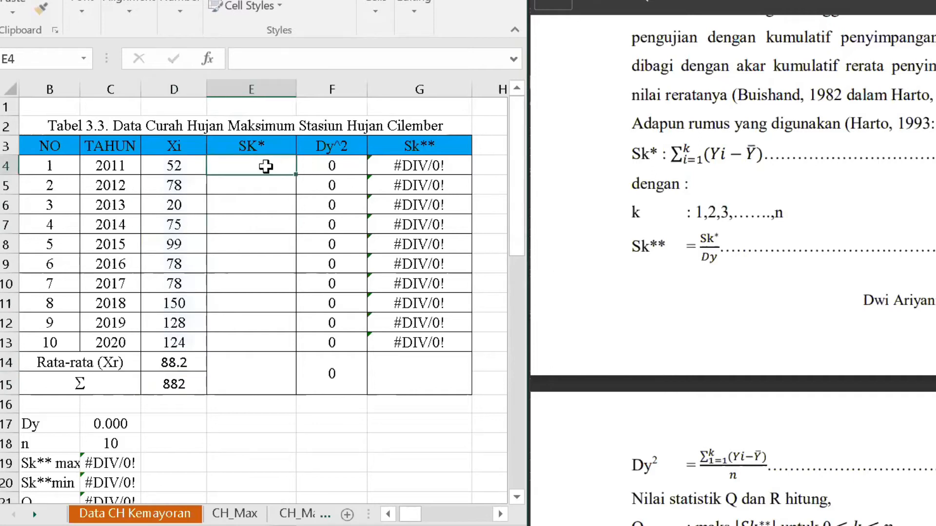
Calculate the 2011 SK* in E4 as Xi minus the mean with the formula =(D4-D14).
text(=)
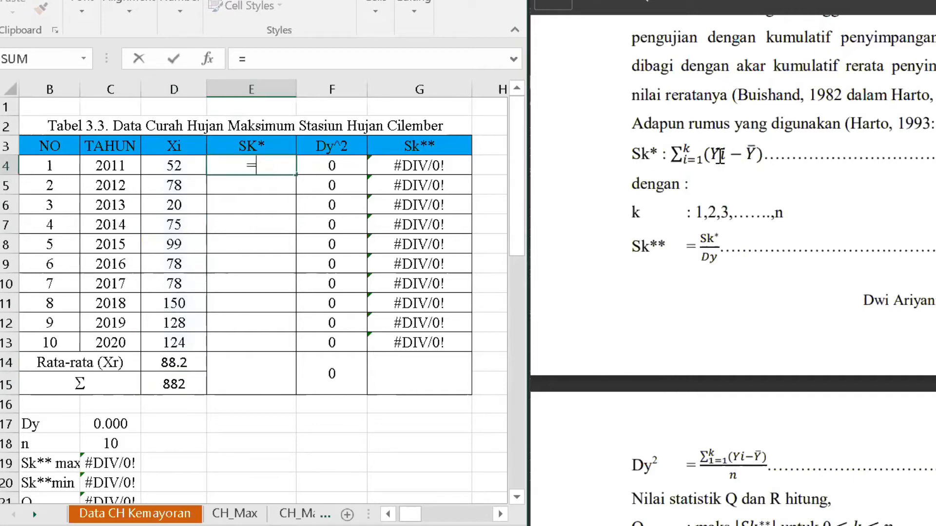
text(()
click(174, 168)
text(-)
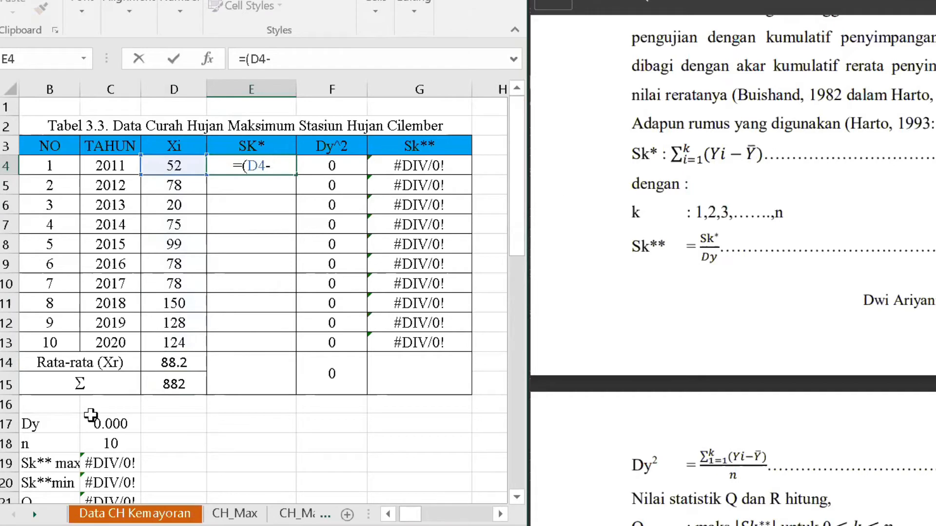
click(174, 362)
text())
key(Return)
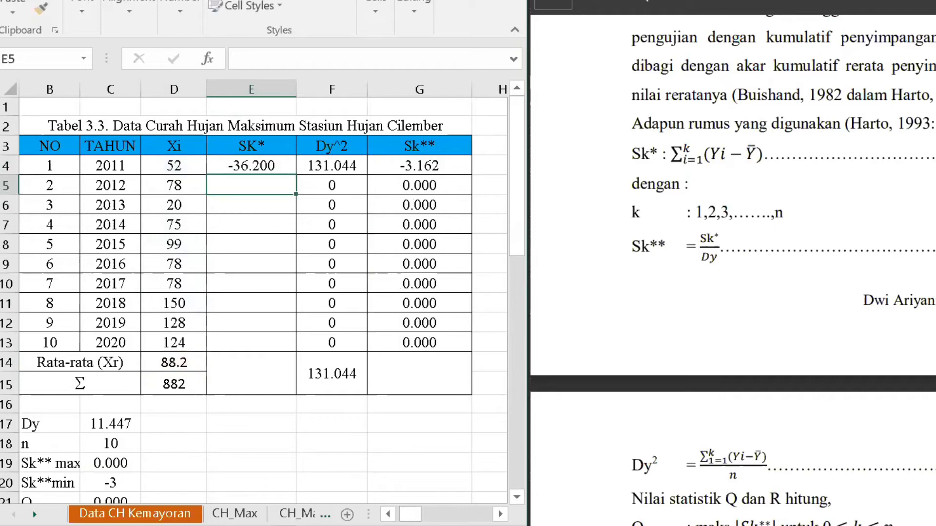
Make the mean reference absolute in E4 as =(D4-$D$14) and fill the formula down to the 2020 row.
click(276, 165)
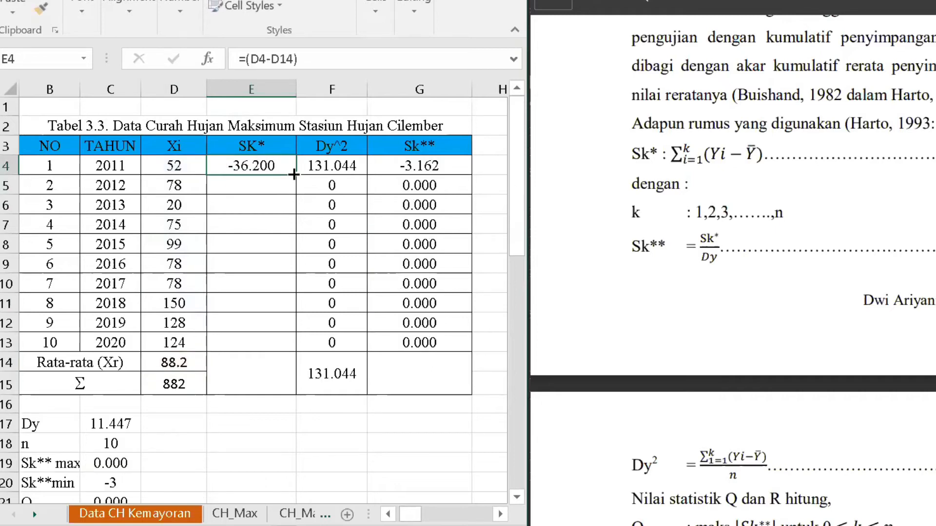
double_click(274, 167)
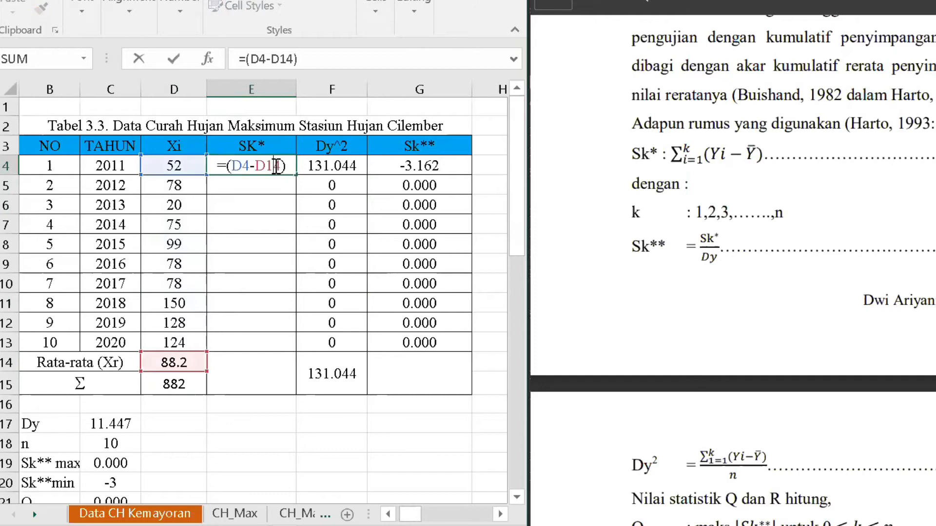
click(267, 165)
text($)
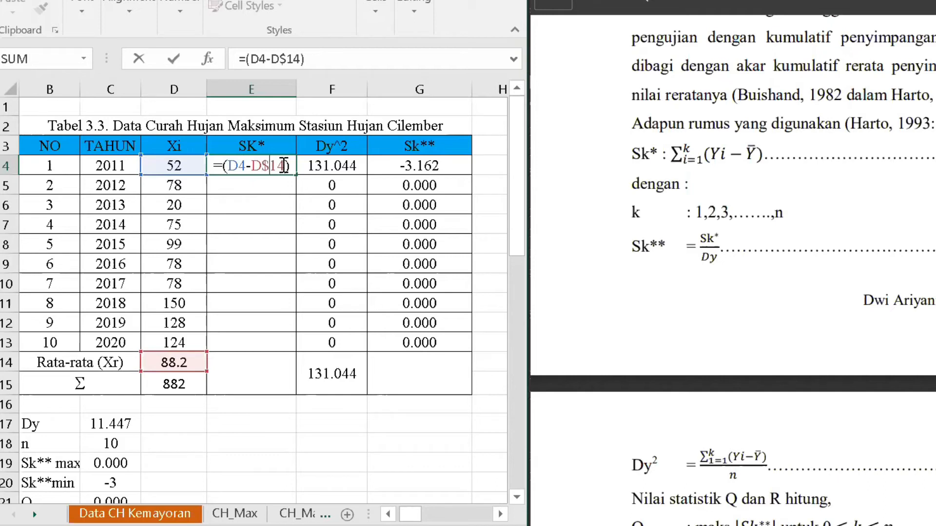
click(255, 167)
text($)
key(ctrl+Return)
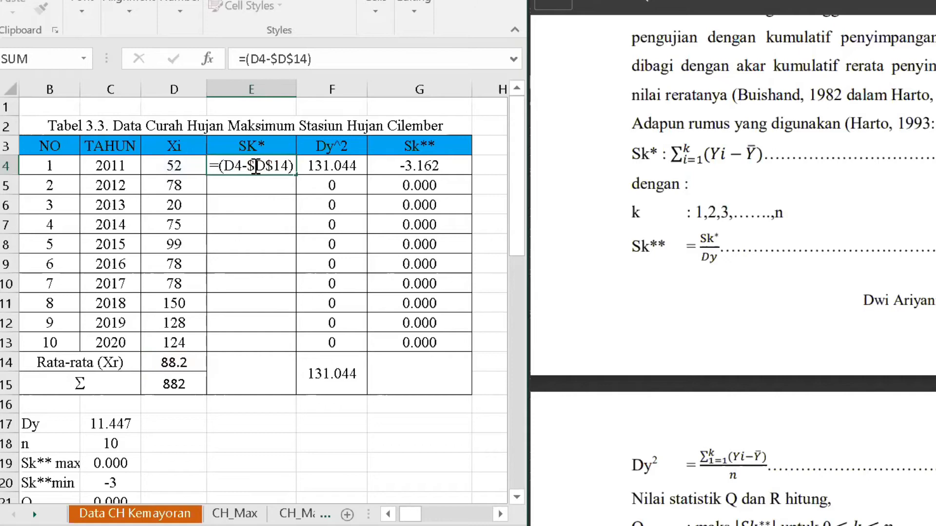
drag(297, 175, 277, 352)
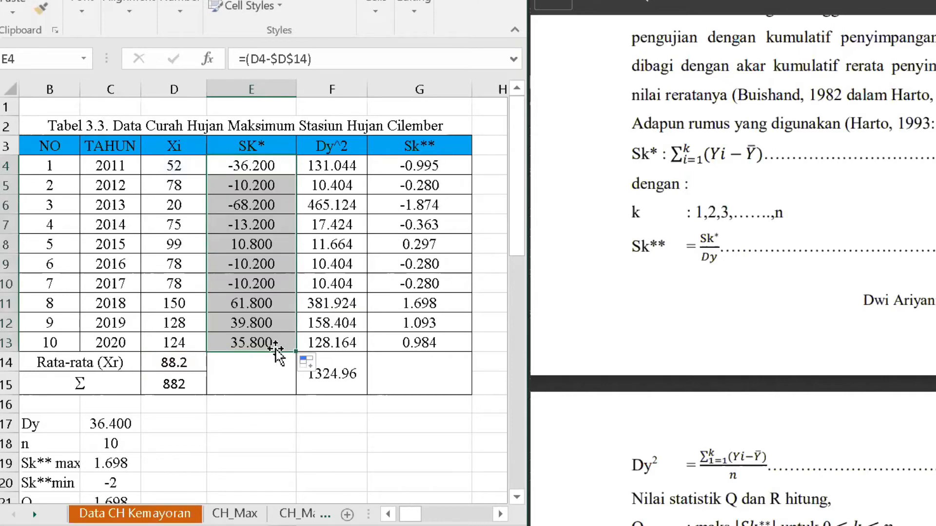
Check the formulas of the Dy^2 total and the 2011 SK*, and view the statistics below the Cilember table.
click(417, 383)
click(329, 378)
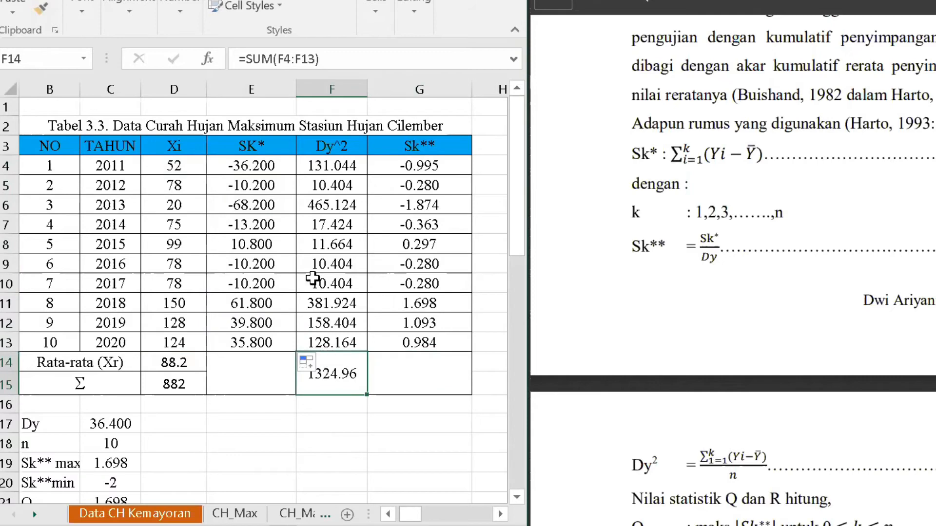
click(253, 167)
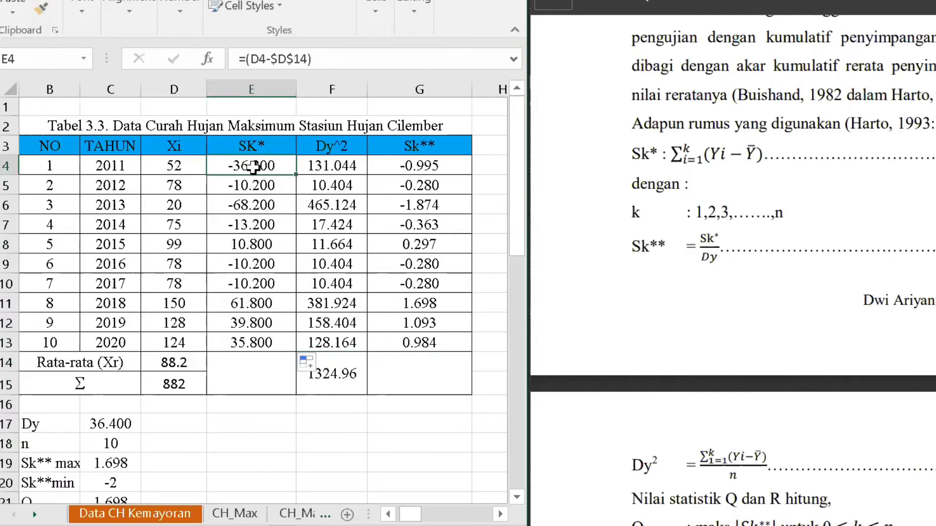
scroll(222, 360, down, 1)
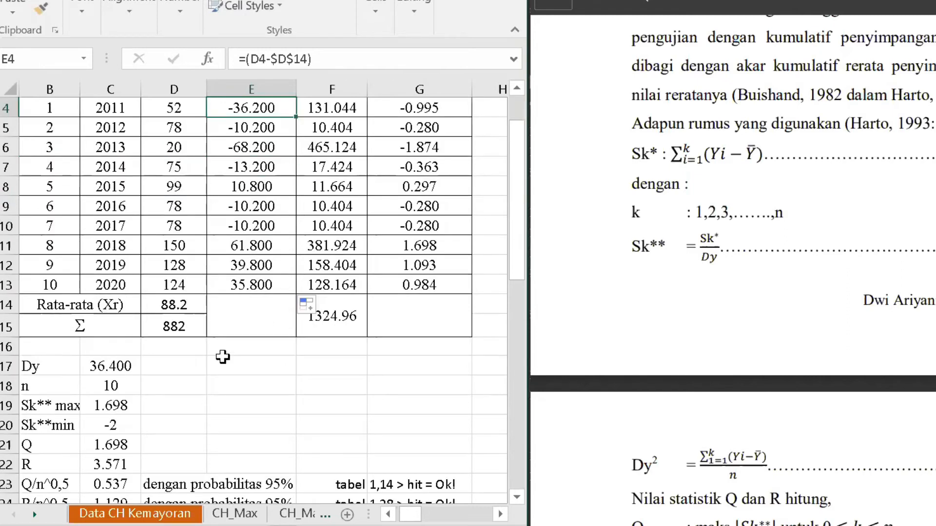
scroll(236, 341, up, 1)
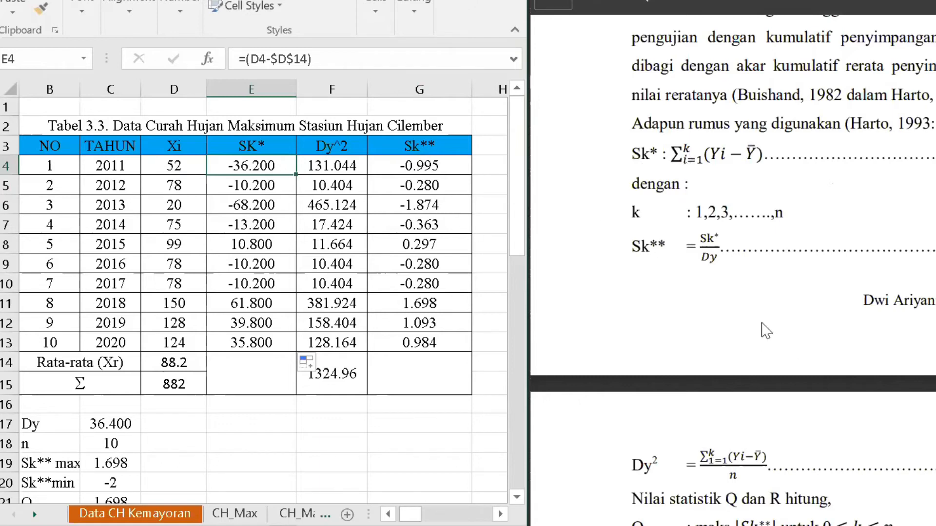
Highlight Dy in the document's Sk** formula, and highlight the Dy² formula on the following page.
double_click(706, 259)
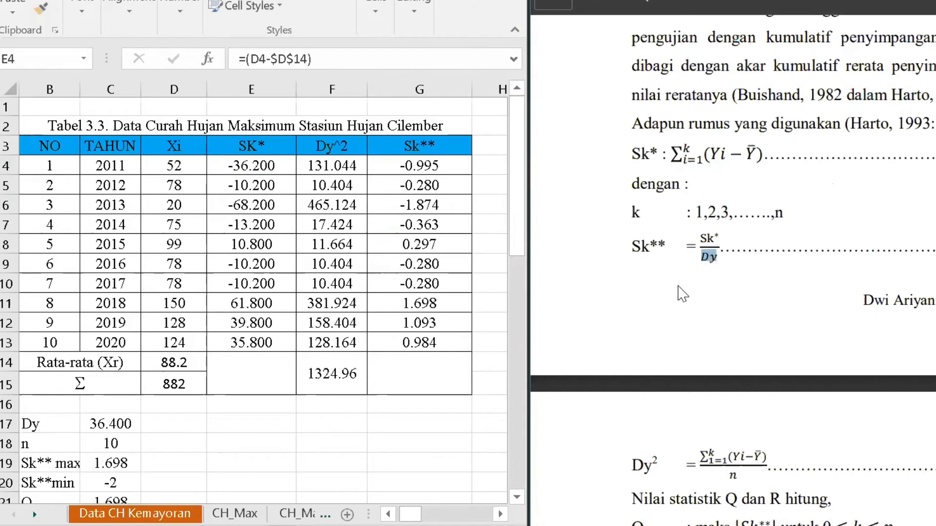
scroll(682, 294, down, 6)
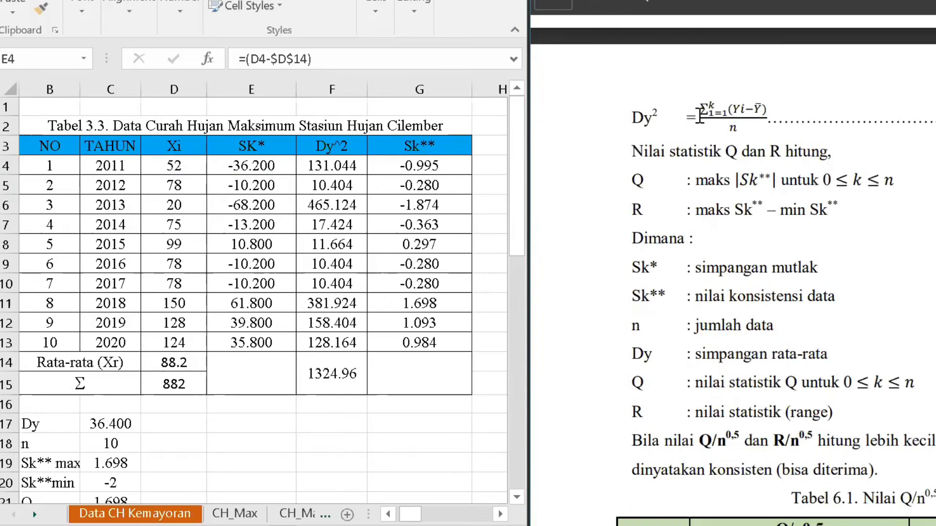
drag(624, 119, 770, 124)
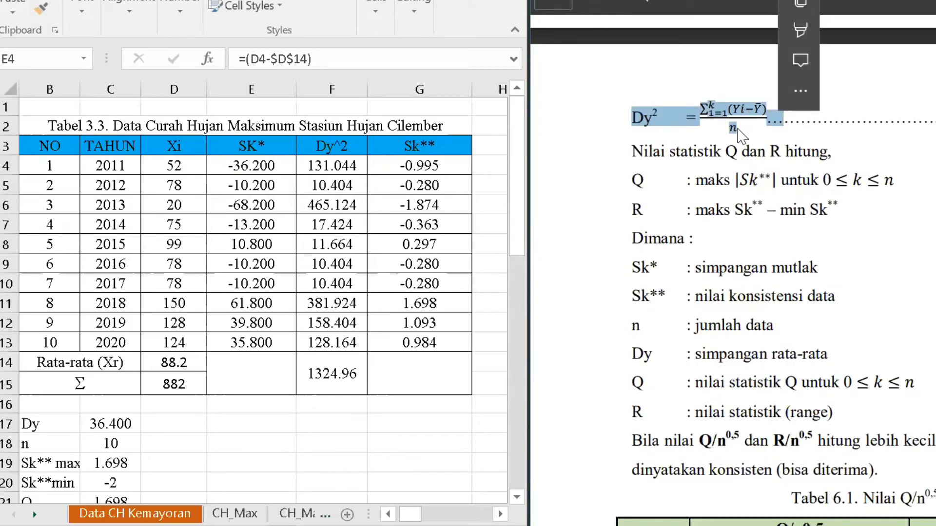
Inspect the Dy^2 formulas for 2011 to 2020, starting with cell F4, and the Dy formula in C17.
click(340, 168)
drag(341, 167, 329, 336)
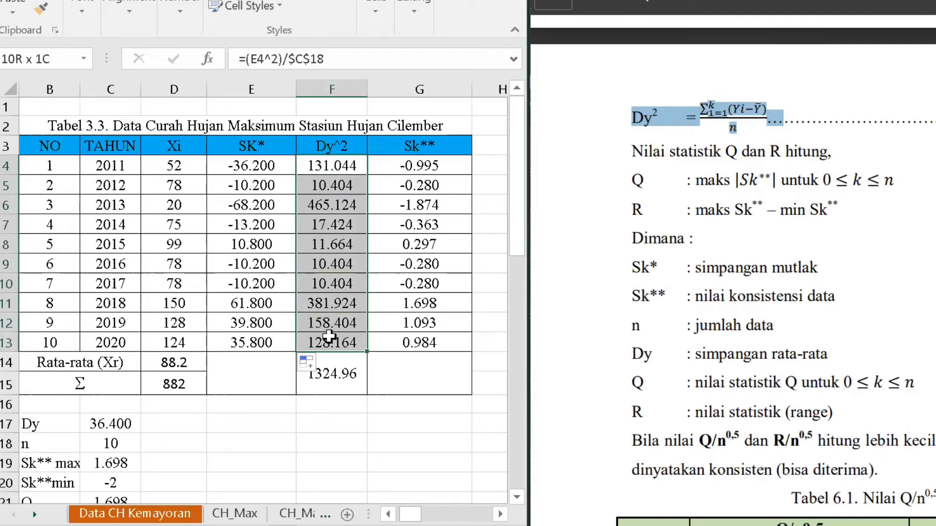
click(337, 165)
double_click(338, 166)
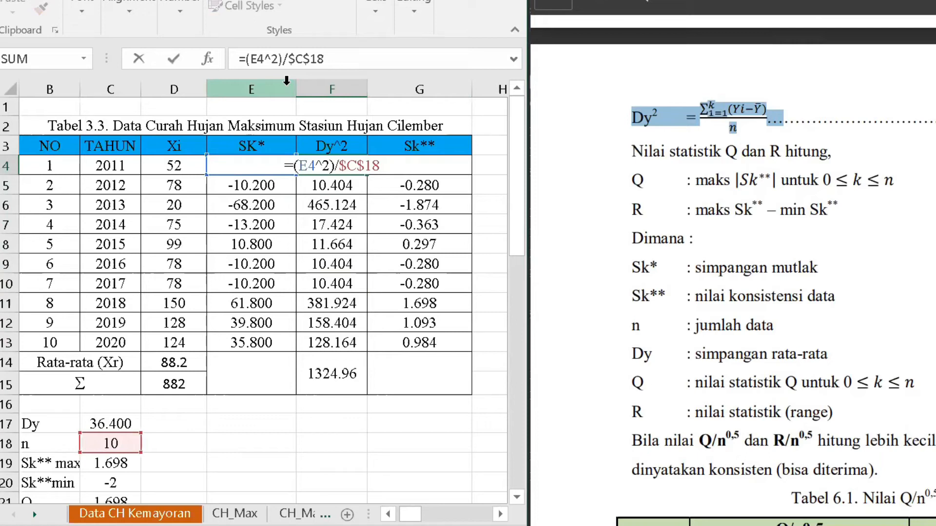
key(Return)
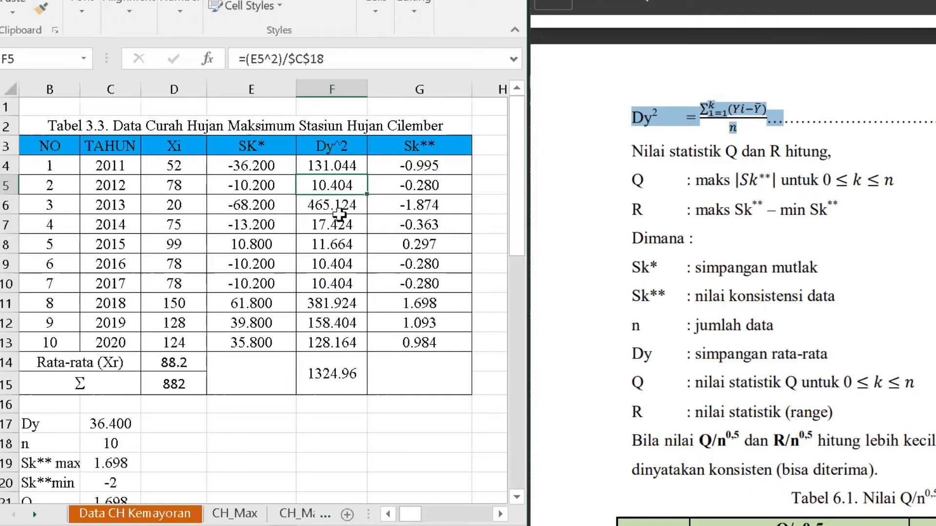
click(113, 421)
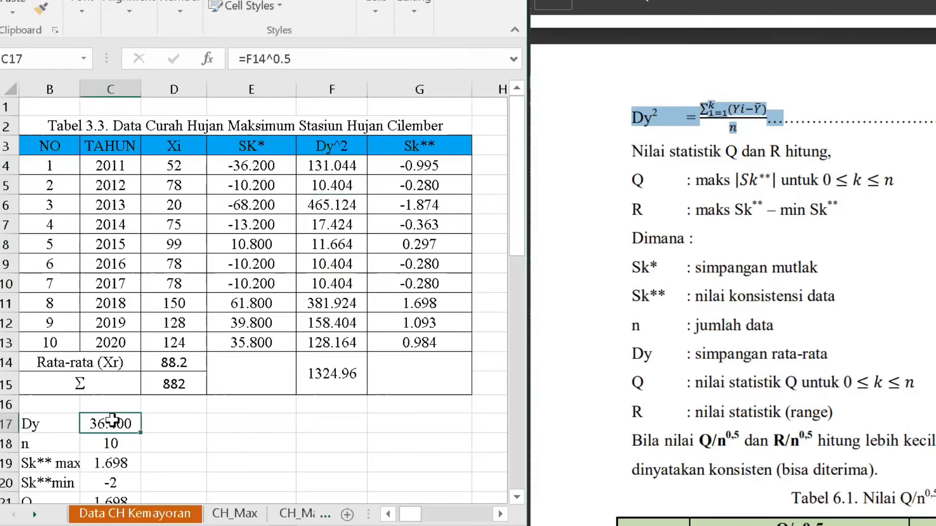
Clear Cilember's Dy^2 values for 2011 to 2020 in cells F4 to F13.
click(338, 167)
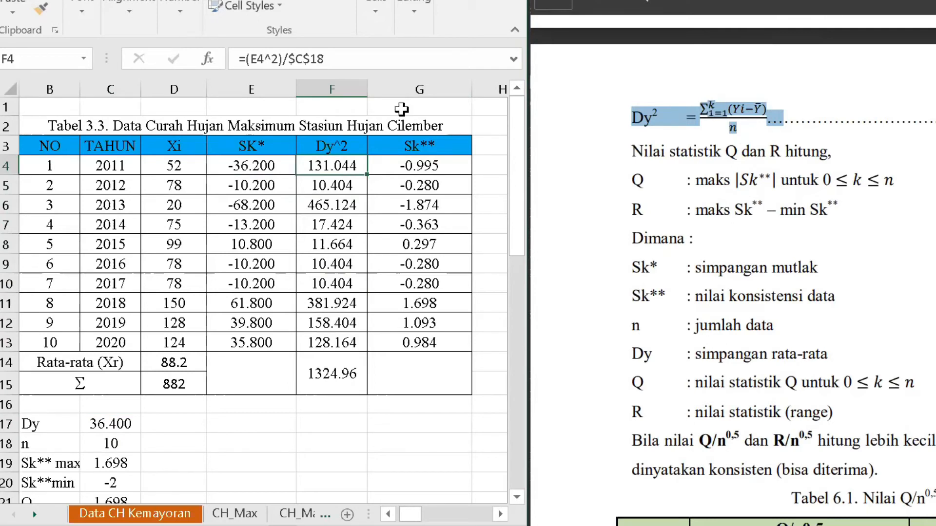
drag(341, 166, 342, 342)
key(Delete)
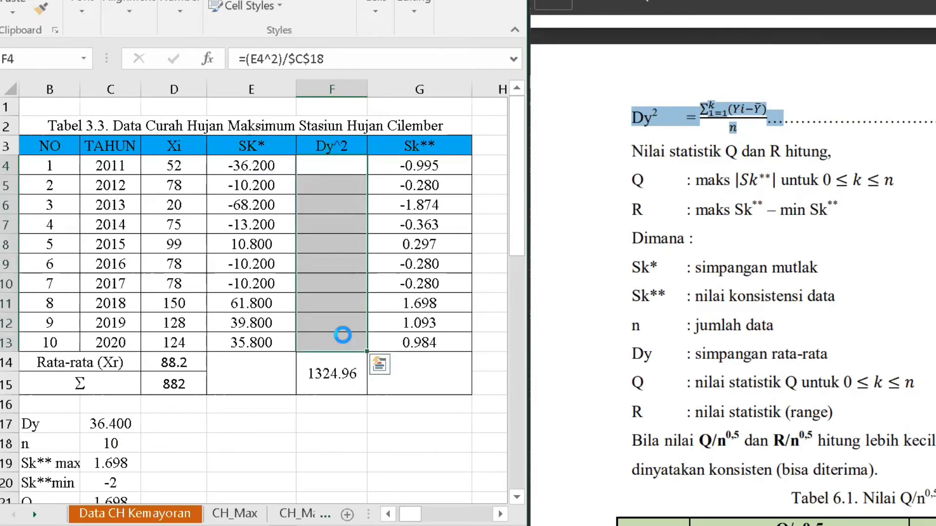
click(348, 160)
text(=)
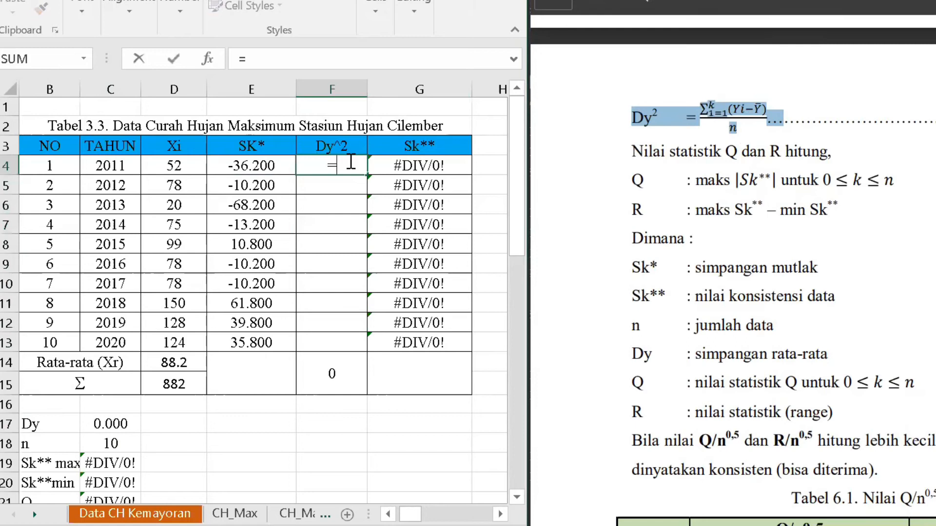
click(162, 166)
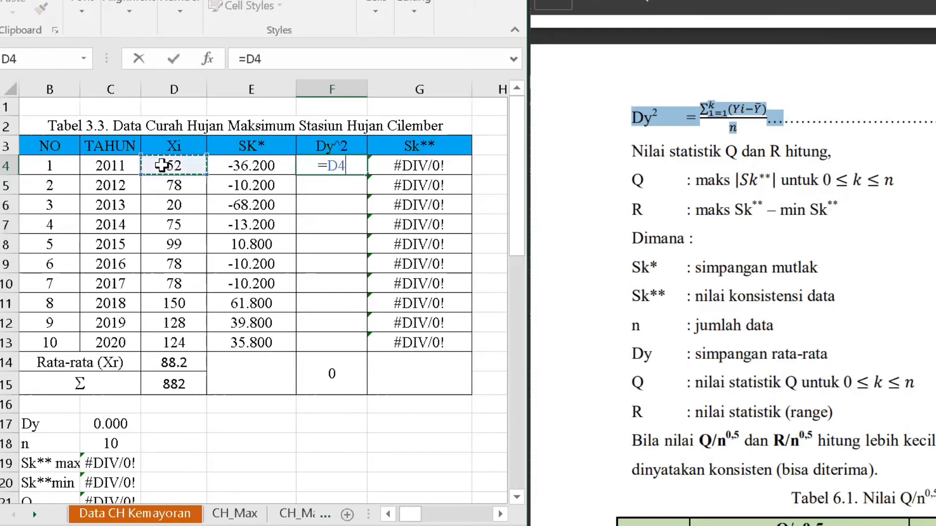
text(-)
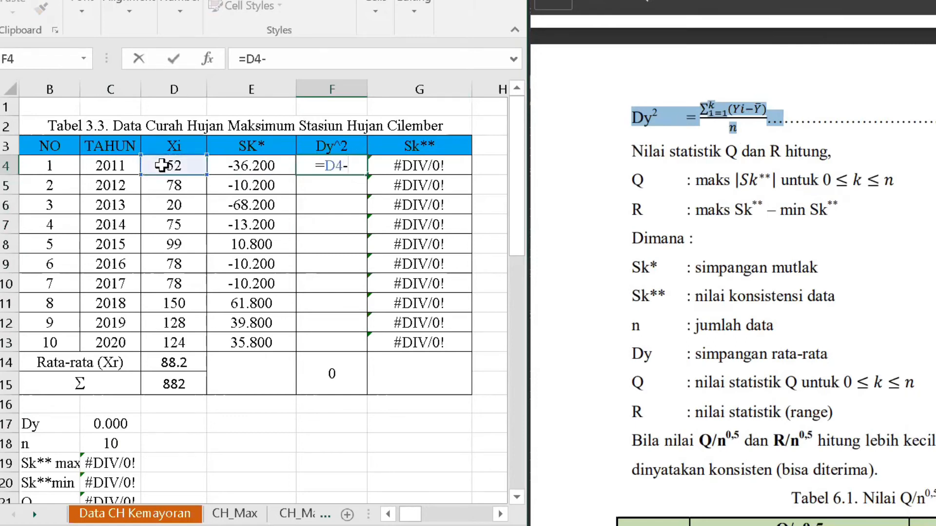
key(BackSpace)
key(BackSpace)
key(BackSpace)
key(BackSpace)
key(Return)
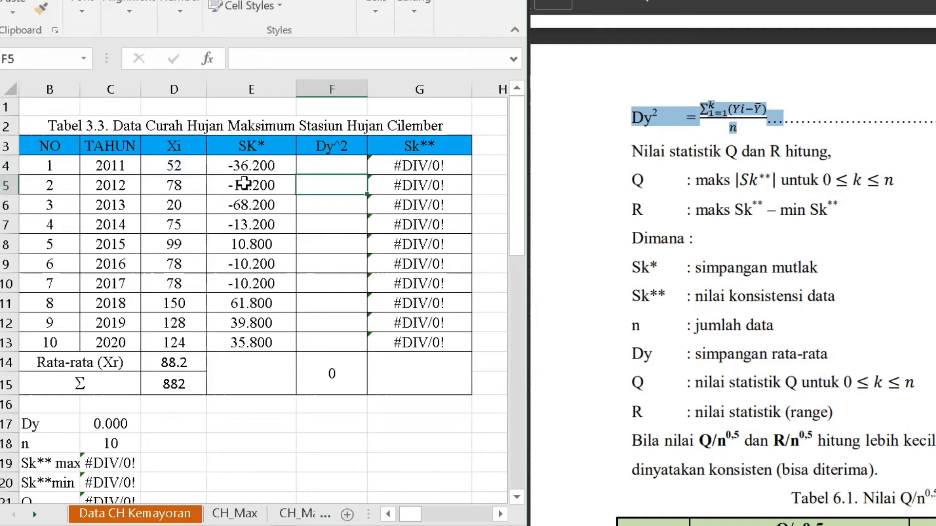
click(268, 165)
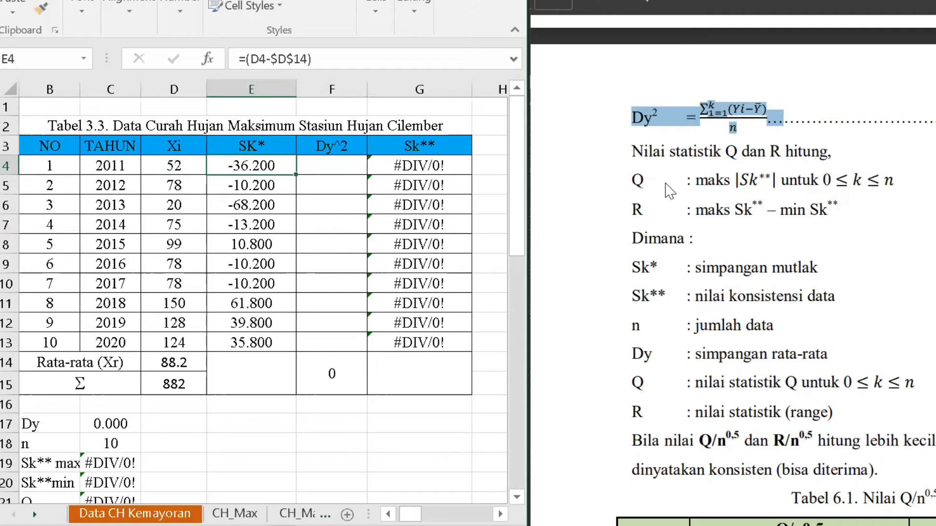
Try the formula =E4/$B$13 for the 2011 Dy^2 value in cell F4.
scroll(670, 190, up, 6)
scroll(670, 190, down, 5)
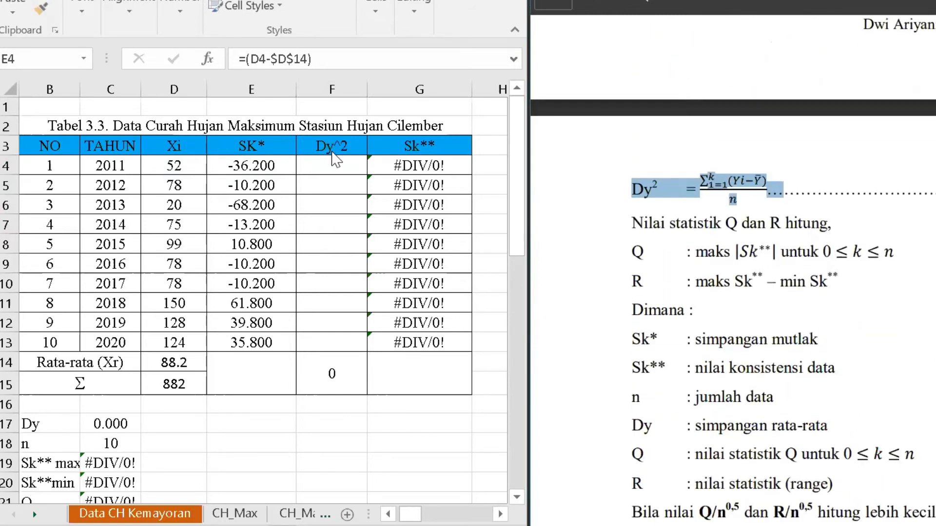
click(341, 166)
text(=)
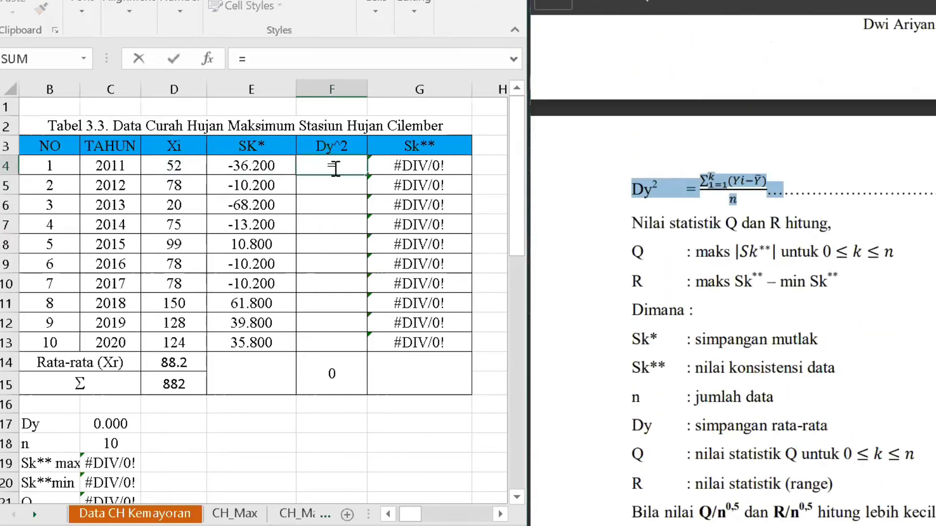
click(254, 167)
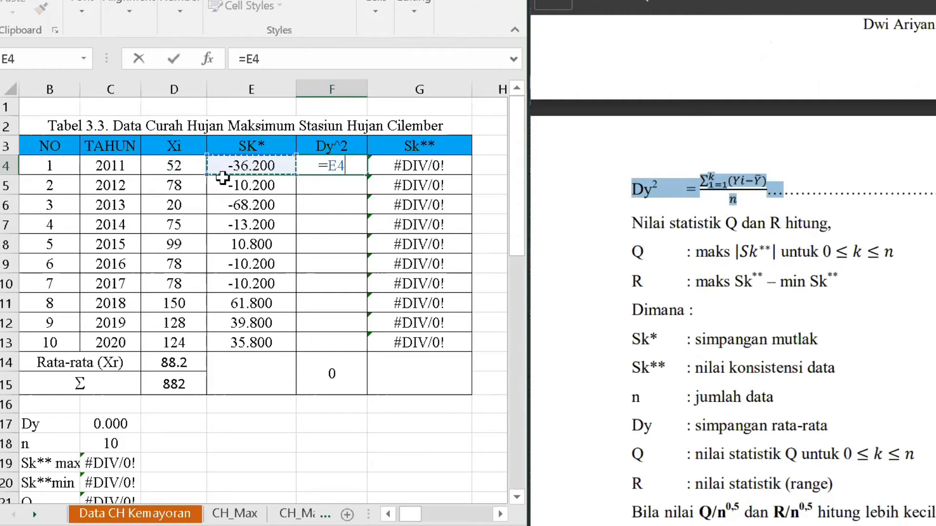
text(/)
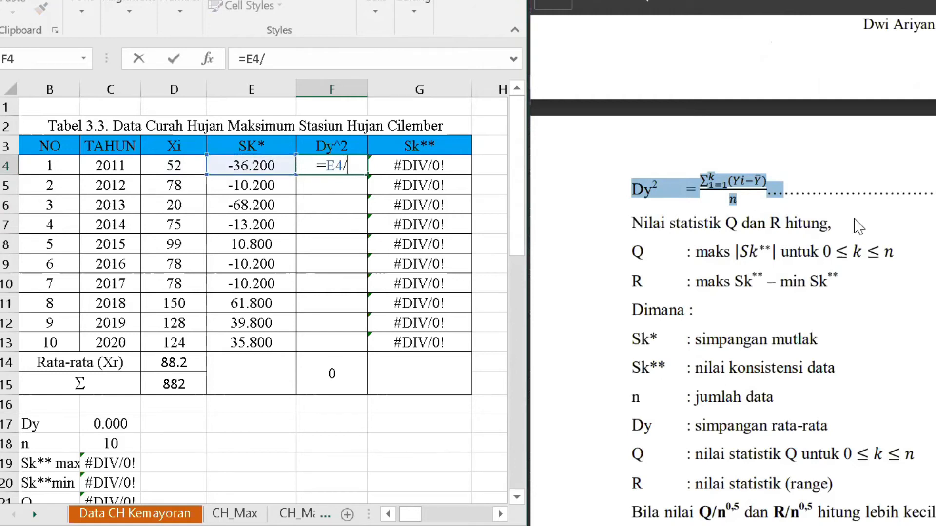
click(52, 344)
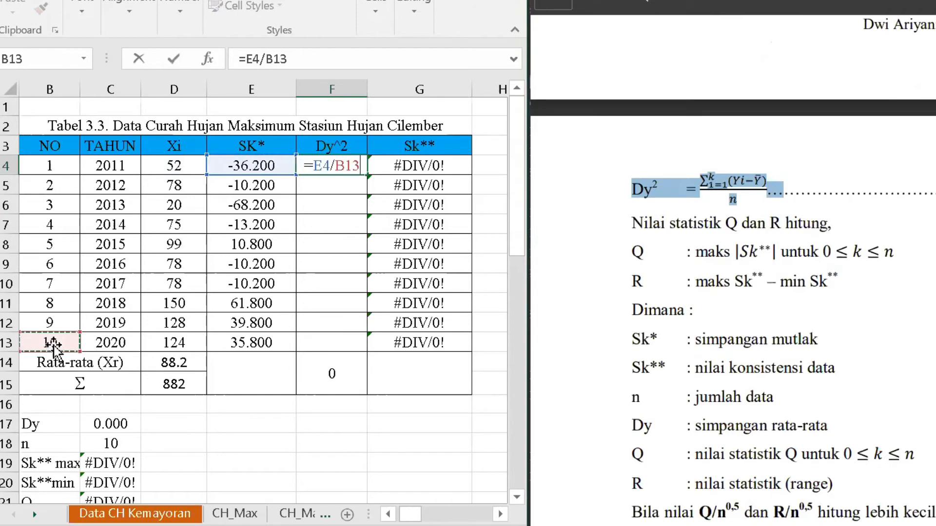
click(335, 165)
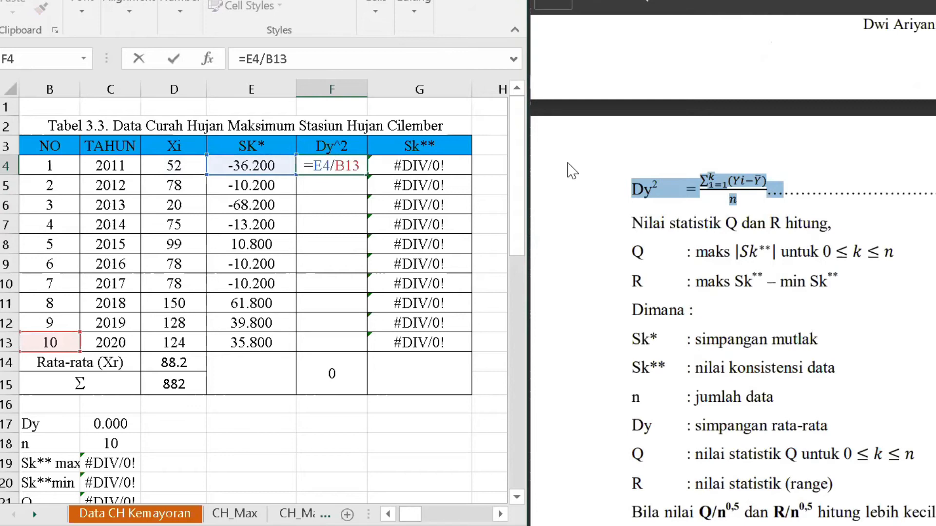
text($)
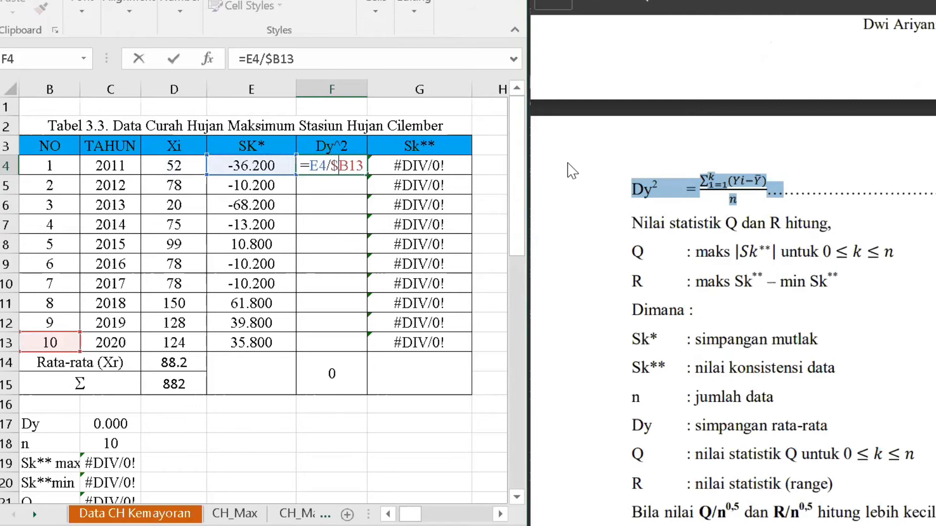
click(351, 166)
text($)
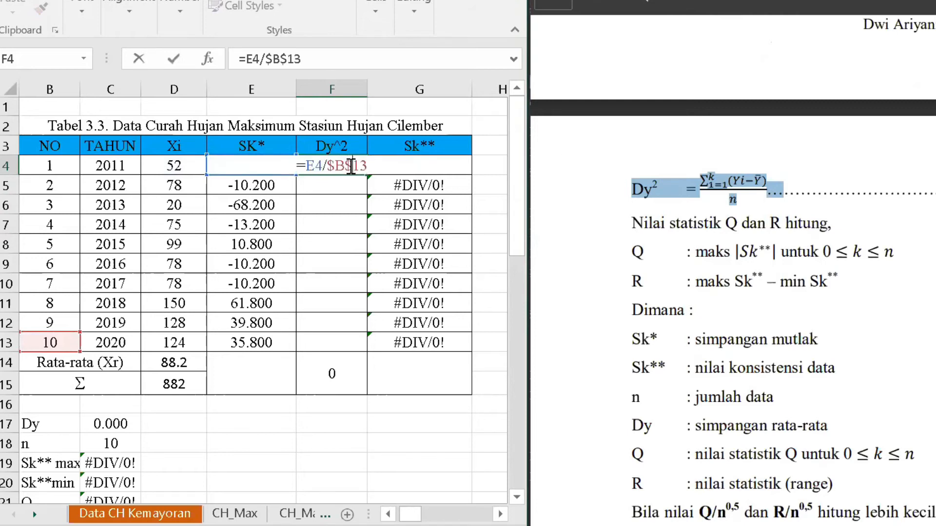
click(305, 165)
text(()
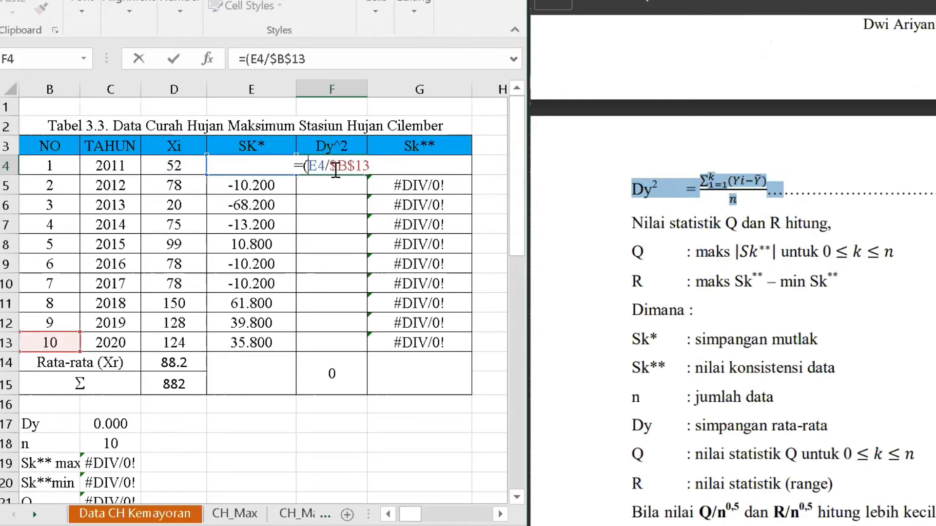
key(BackSpace)
key(Return)
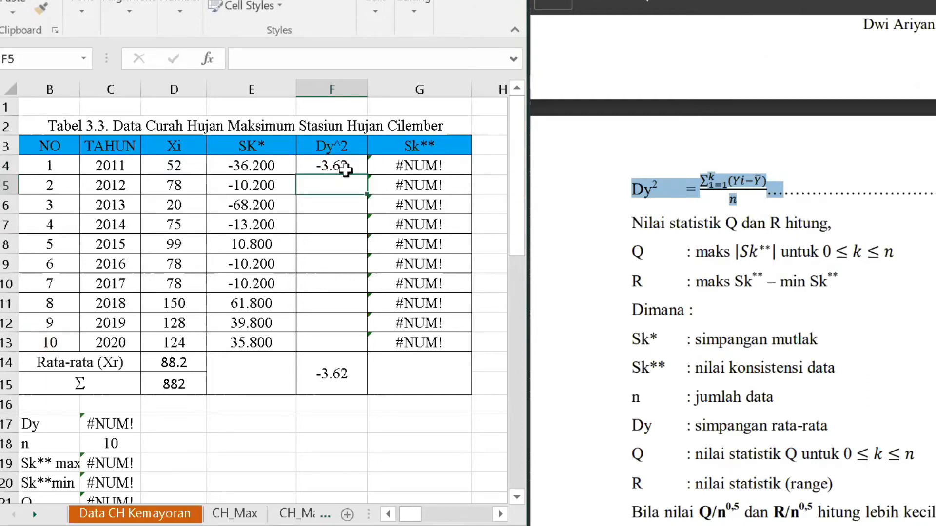
Square the 2011 Dy^2 formula in F4 so that it reads =(E4/$B$13)^2.
click(346, 169)
double_click(346, 170)
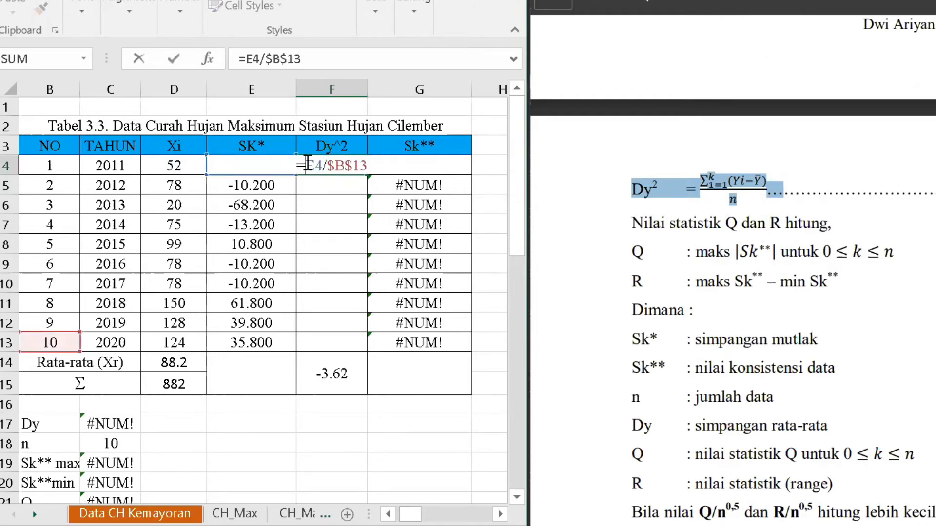
text(()
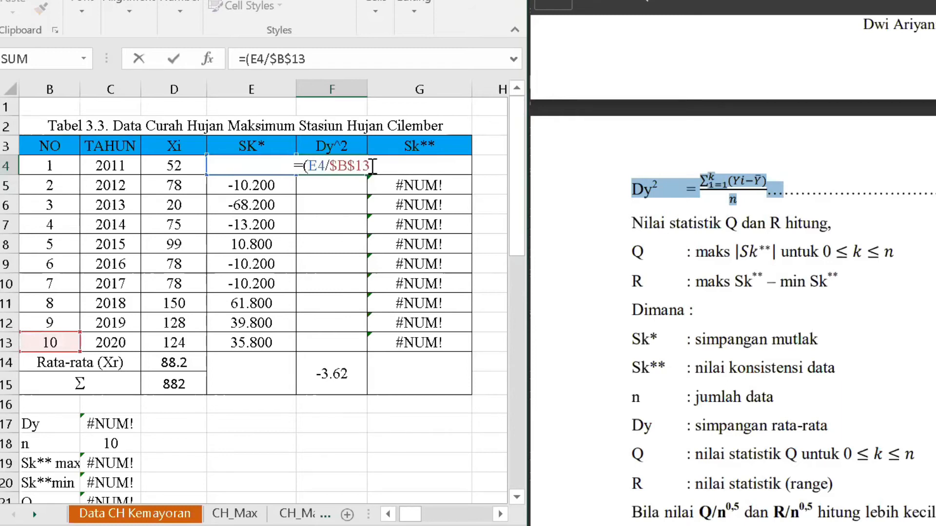
text())
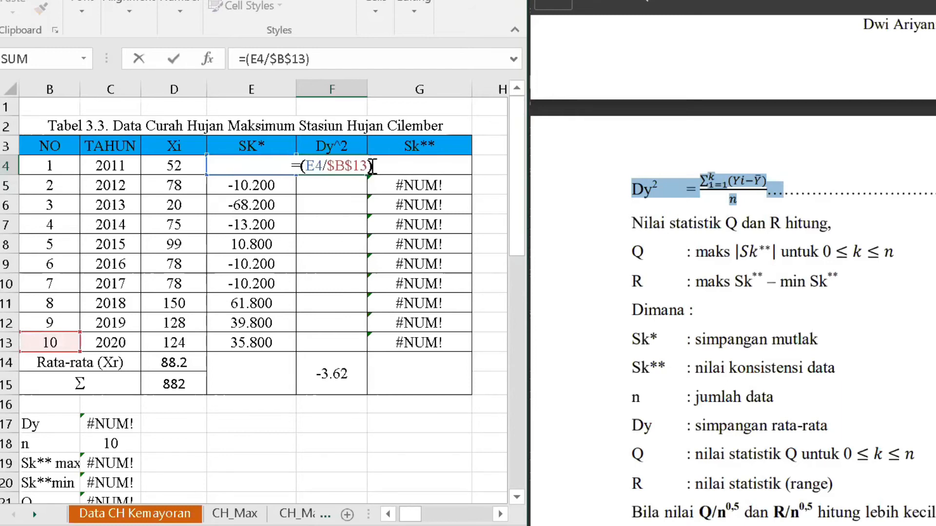
text(^2)
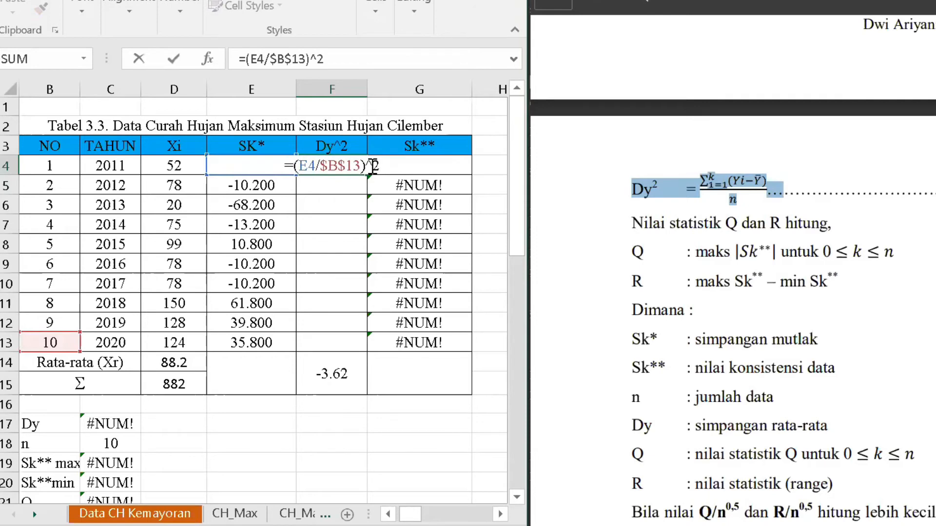
key(Return)
Fill the squared Dy^2 formula from F4 down to F13 and view the statistics below the table.
click(364, 167)
drag(367, 174, 365, 352)
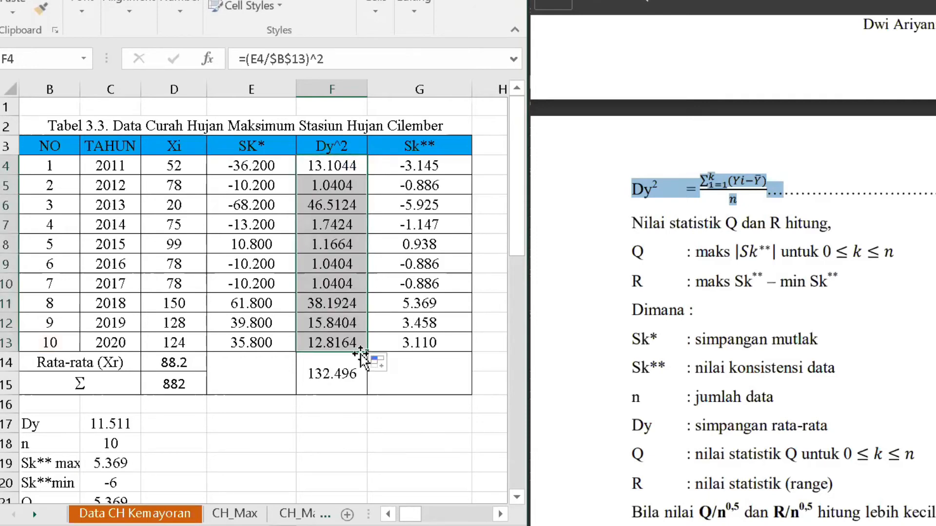
scroll(358, 357, down, 1)
scroll(357, 358, down, 1)
scroll(359, 296, up, 1)
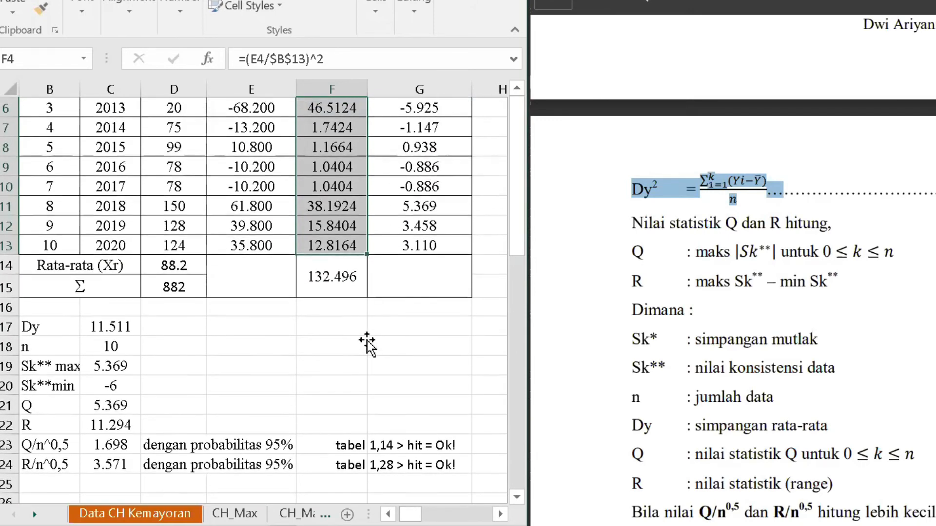
scroll(365, 282, up, 2)
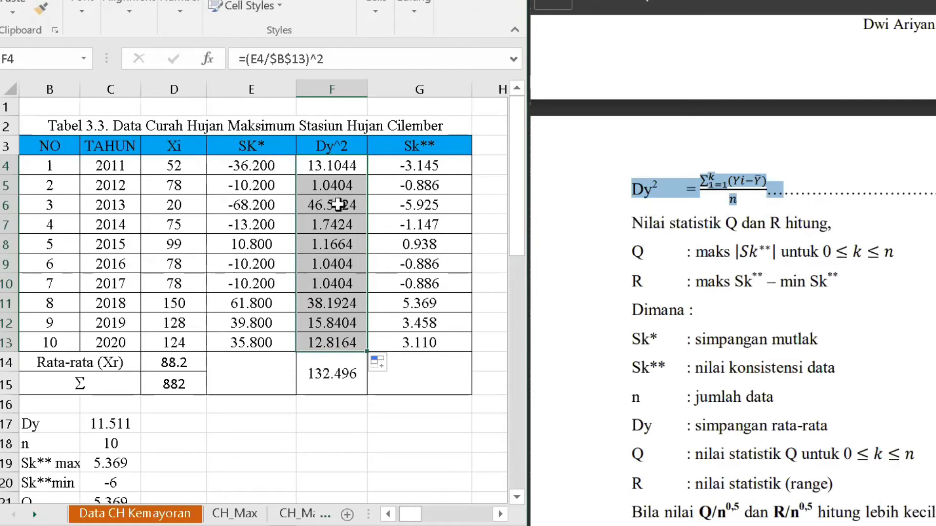
Undo the new Dy^2 entries and the clearing of F4 to F13, and inspect the formula in F4.
key(ctrl+z)
key(ctrl+z)
key(ctrl+z)
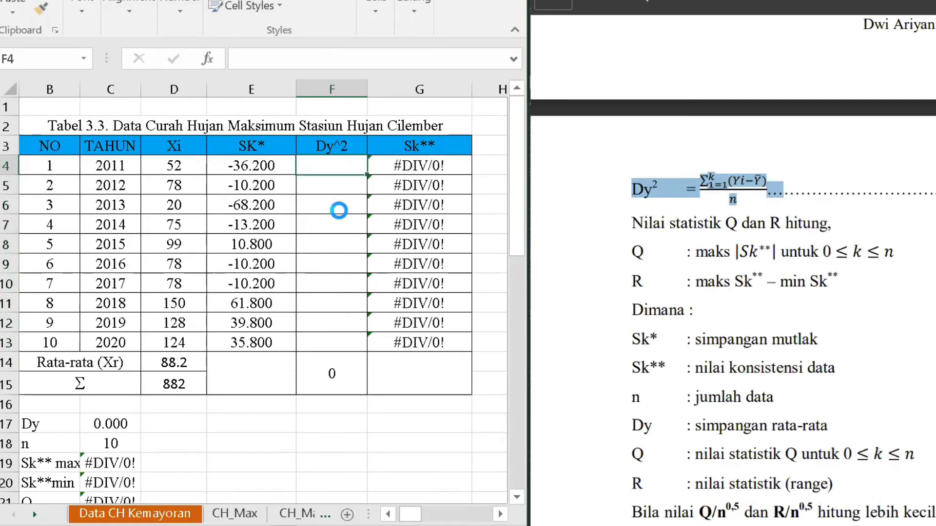
key(ctrl+z)
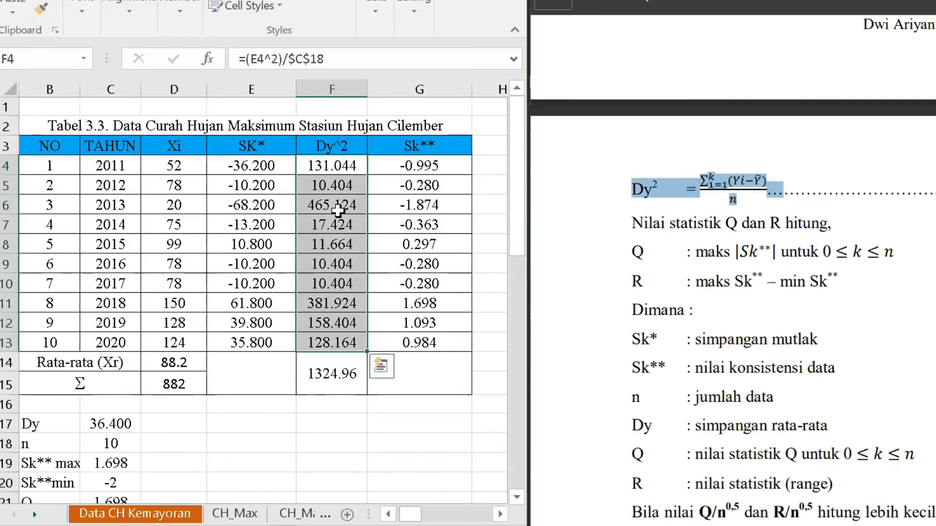
click(342, 165)
double_click(342, 166)
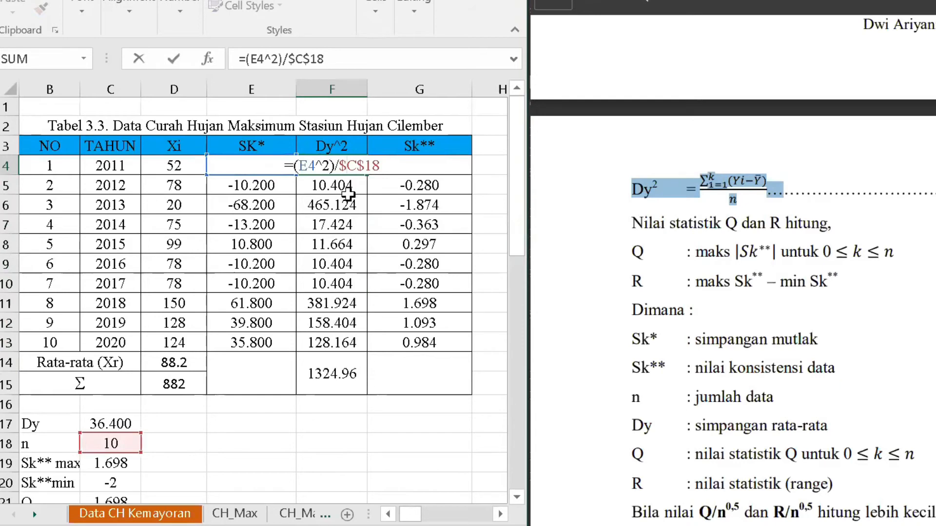
key(Return)
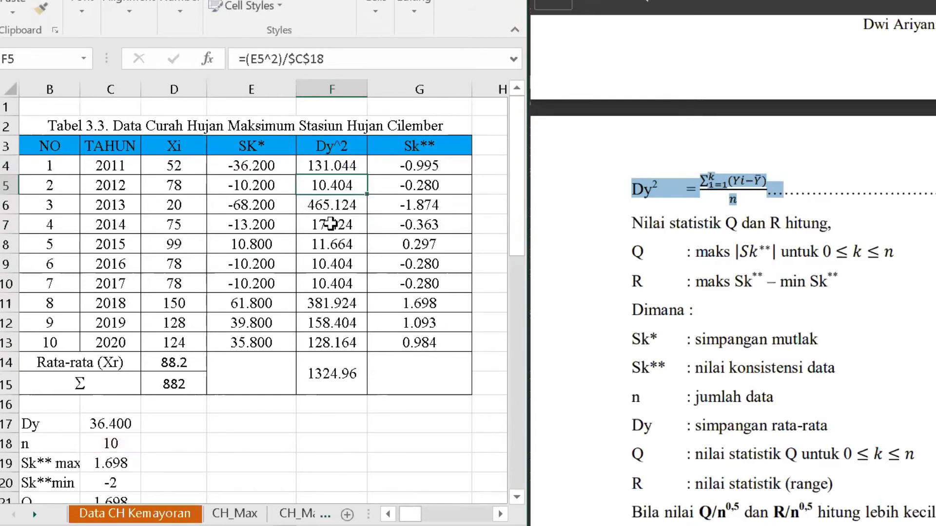
Clear cell F4 and enter the 2011 Dy^2 formula =(E4^2)/B$13.
click(347, 163)
key(Delete)
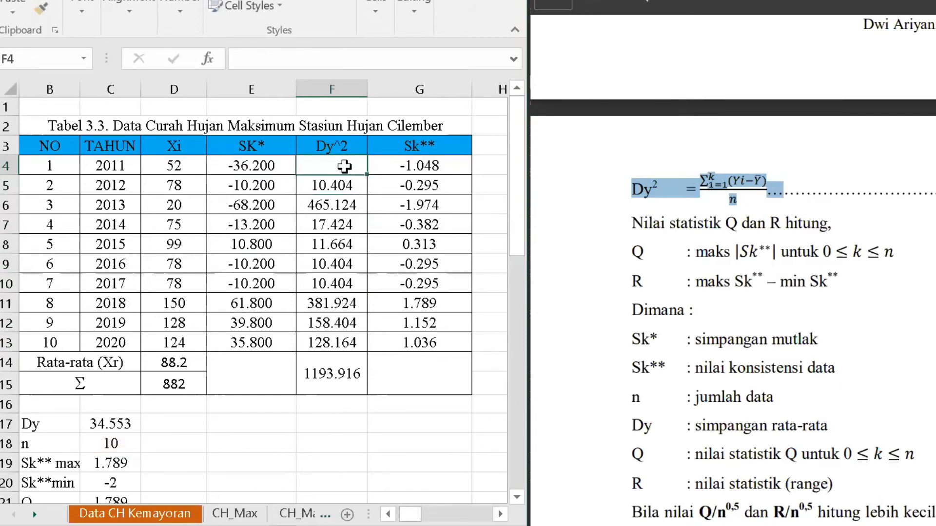
text(=)
click(277, 167)
click(329, 165)
text((E4)
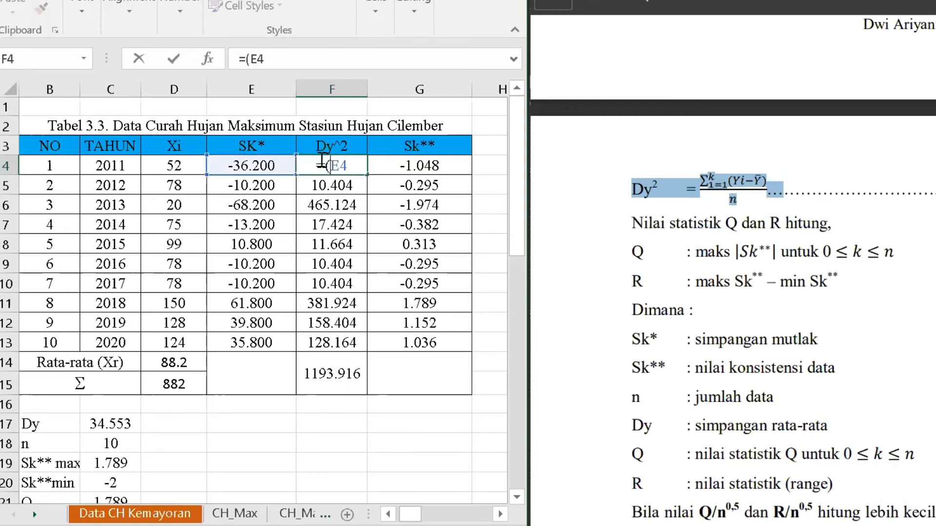
text(^)
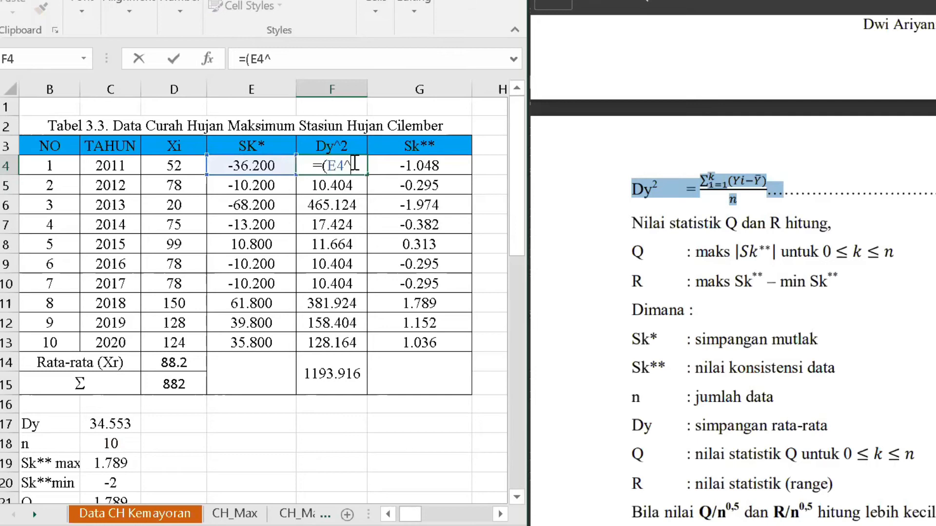
text(2)/)
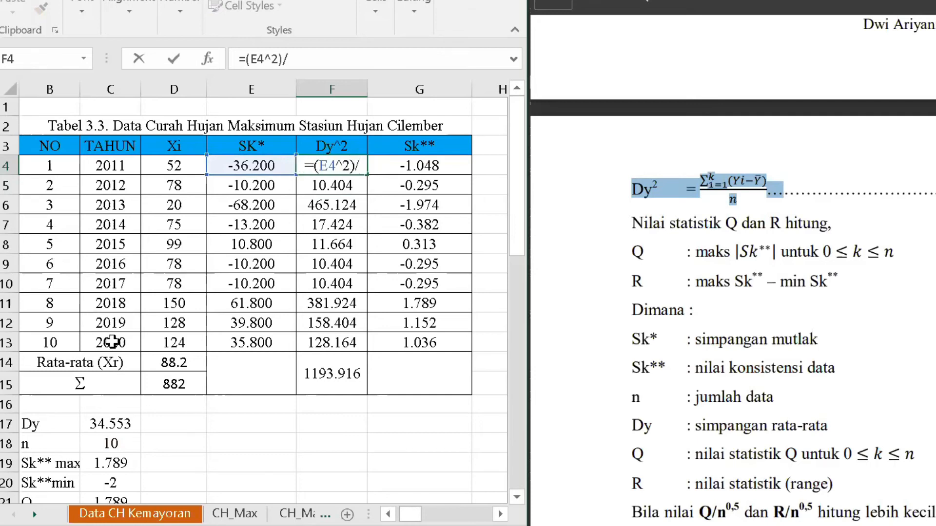
click(57, 344)
click(358, 165)
key(F4)
key(F4)
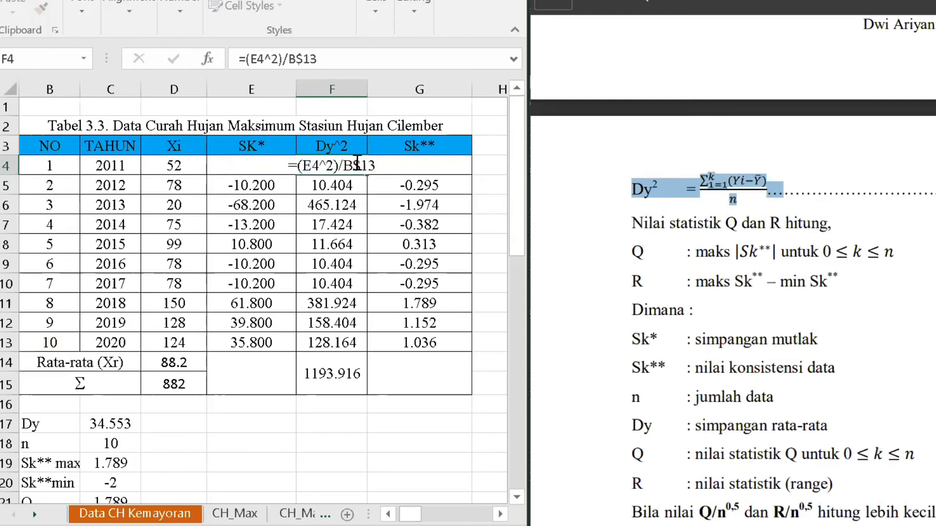
key(Return)
Fill the Dy^2 formula from F4 down to F13 for the years 2012 to 2020.
click(361, 166)
drag(367, 174, 373, 347)
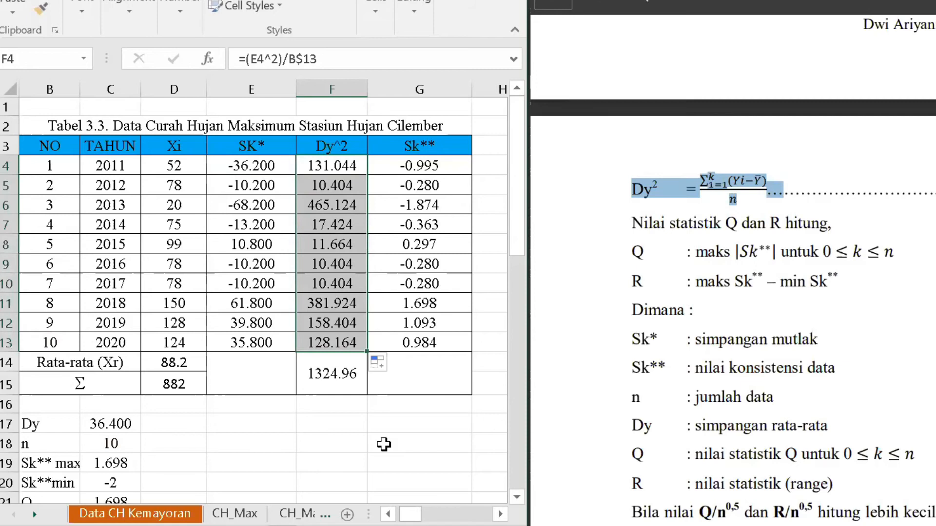
click(332, 225)
click(325, 171)
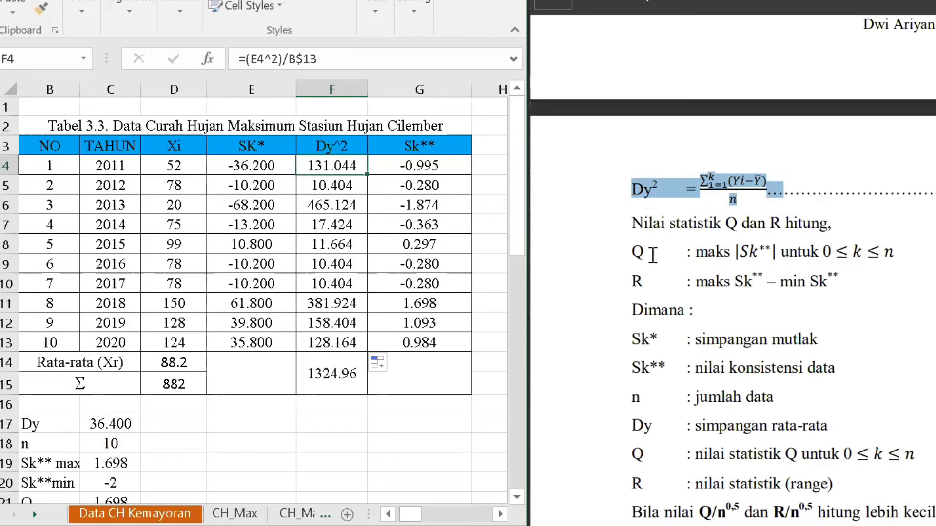
Highlight the summation sign in the document's Dy² formula and inspect the Dy^2 total formula in F14.
drag(707, 178, 701, 183)
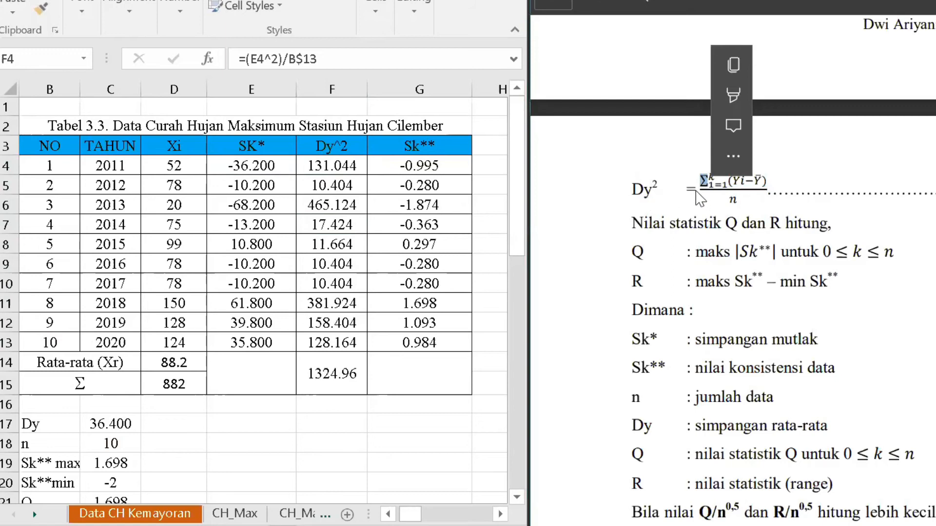
click(346, 374)
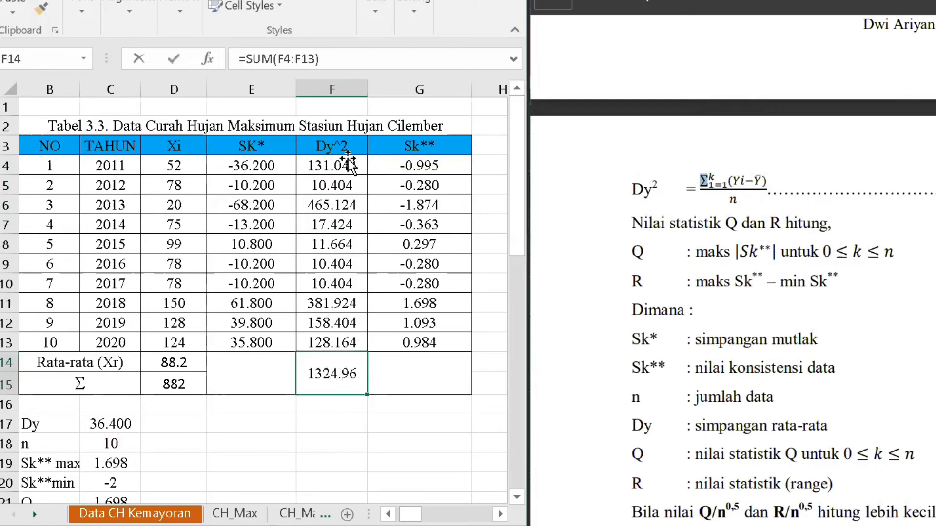
key(F2)
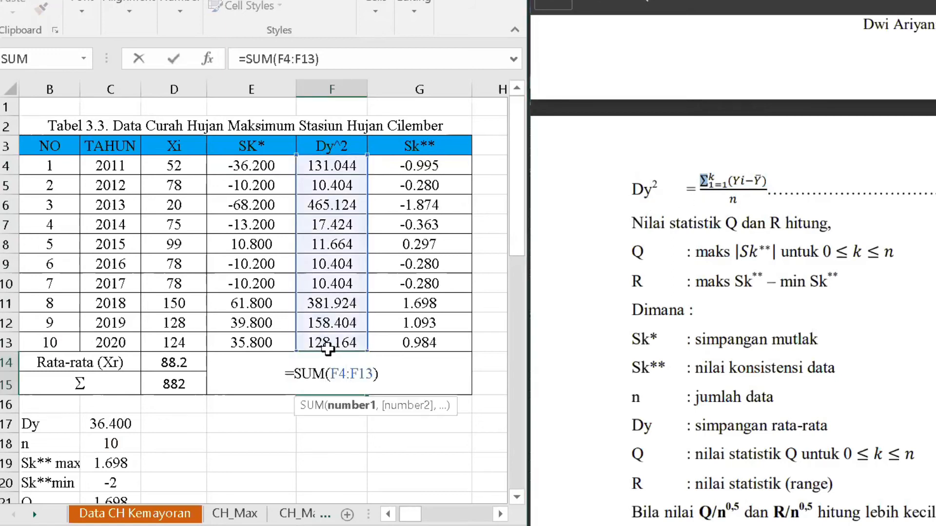
key(Return)
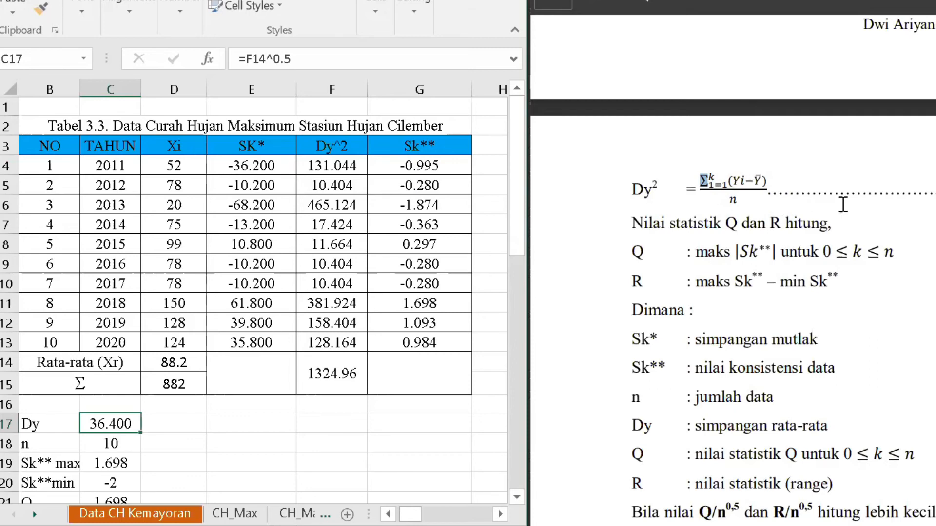
Re-enter the Dy formula in C17 as =F14^0.5, the square root of the Dy^2 total.
click(178, 445)
click(117, 423)
text(=)
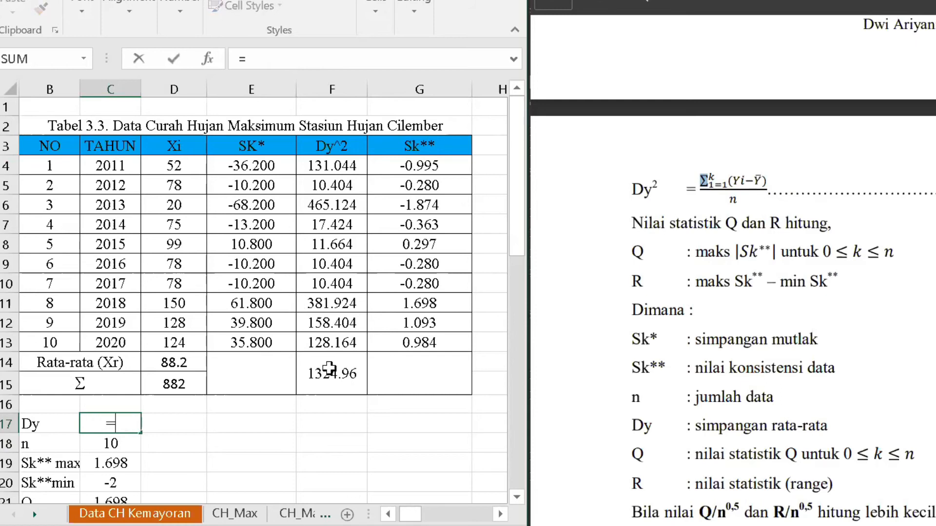
click(321, 388)
text(^0.5)
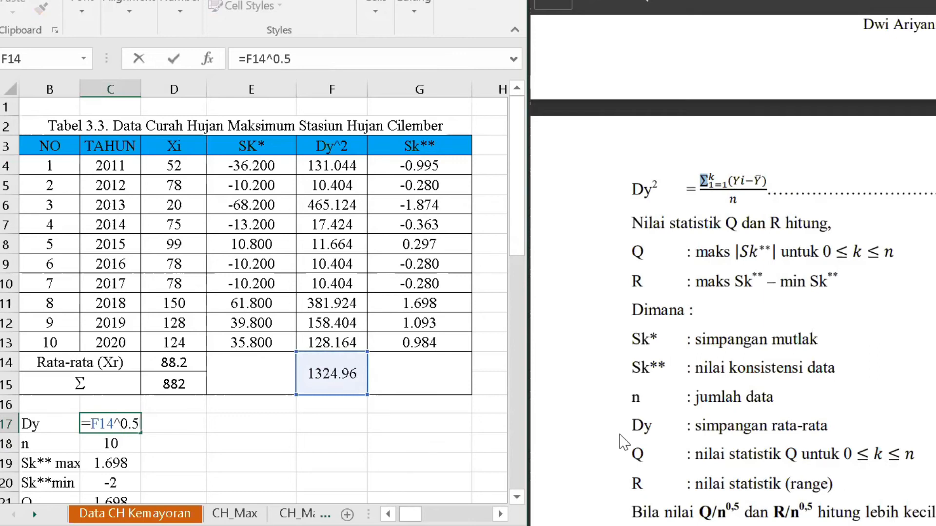
key(Return)
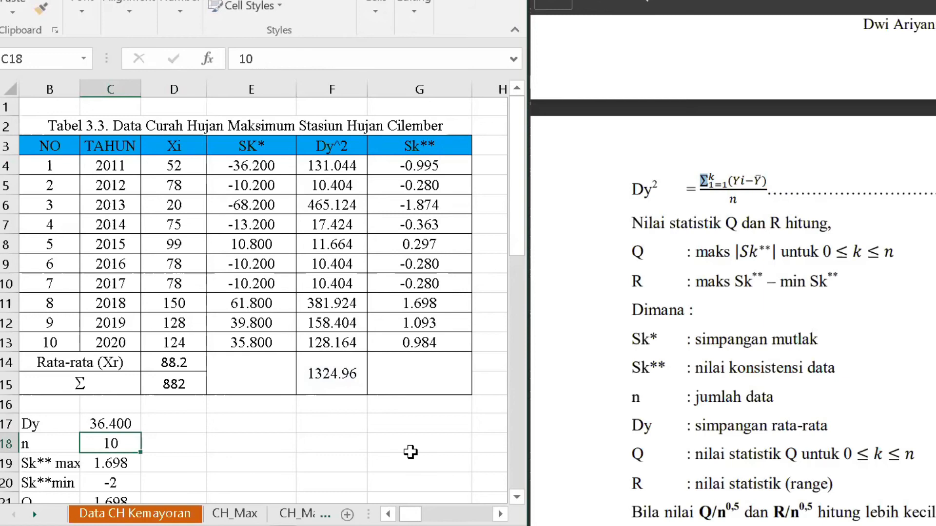
Review the Dy formula in C17, the 2011 Sk** formula in G4 and the Sk** definition in the reference document.
click(89, 425)
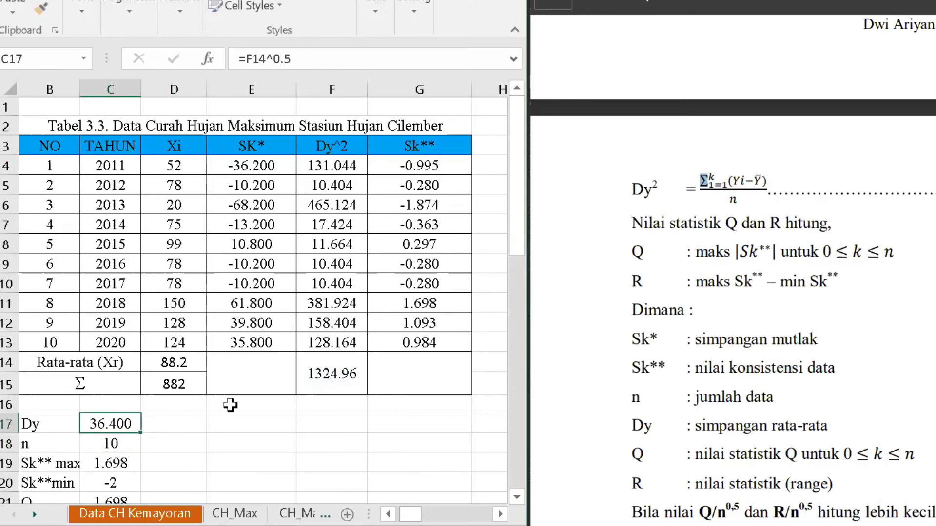
scroll(230, 405, down, 2)
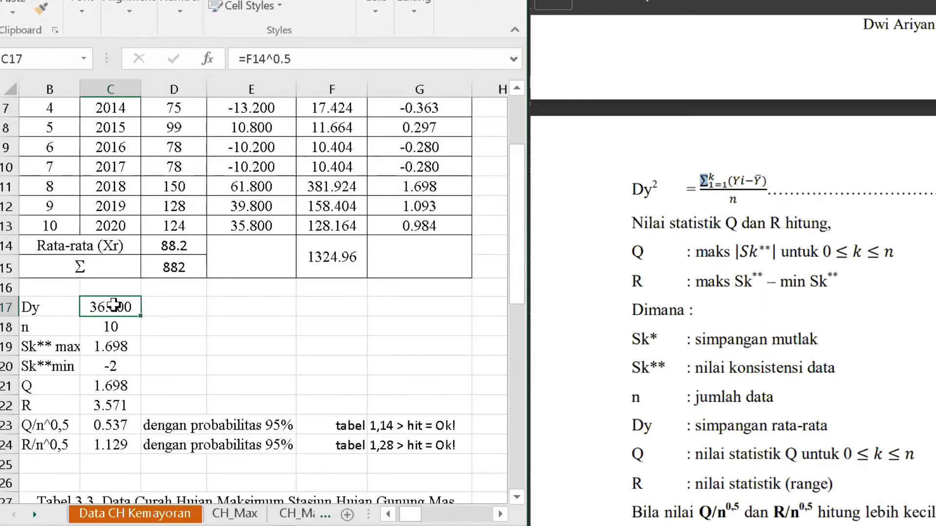
scroll(290, 319, up, 1)
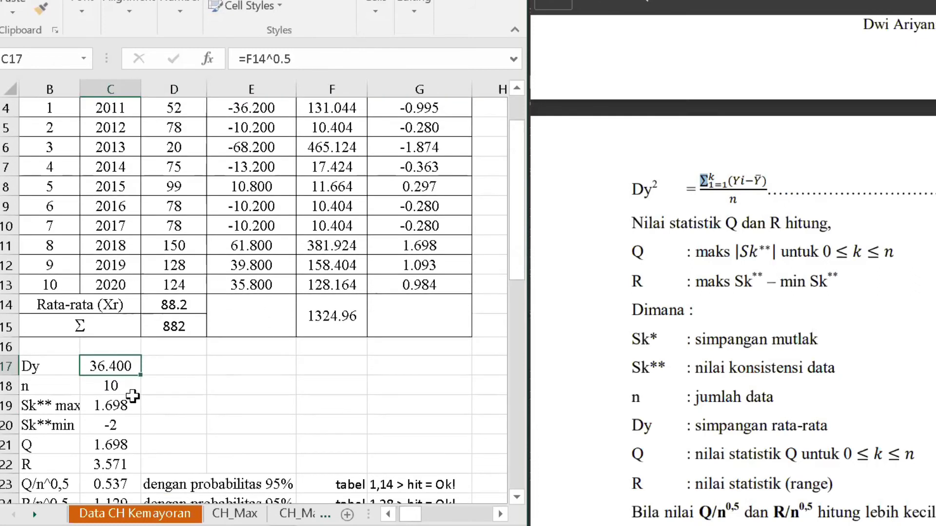
scroll(113, 370, up, 1)
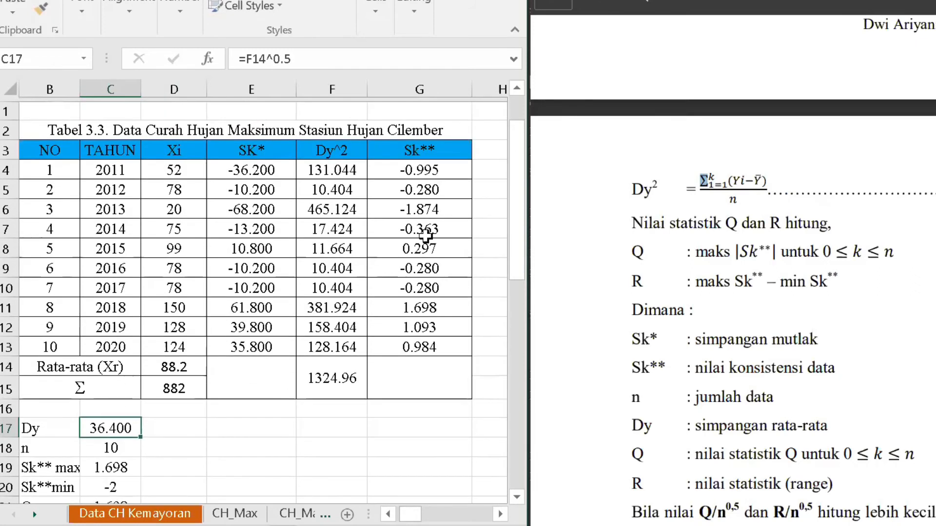
click(421, 165)
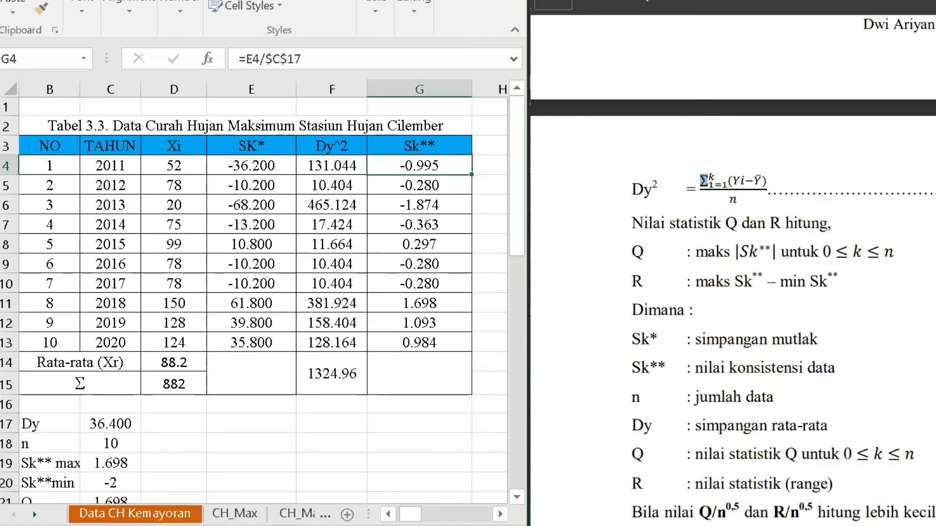
scroll(731, 273, up, 5)
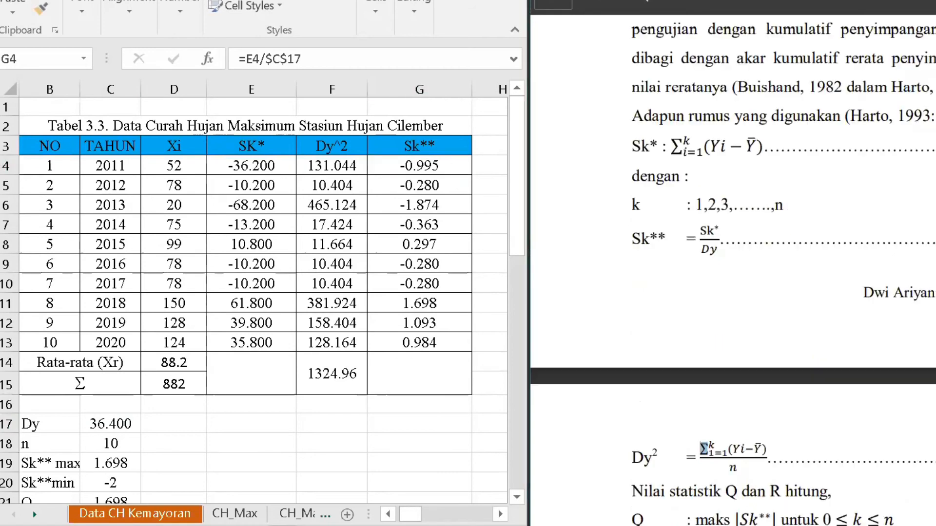
Re-enter the 2011 Sk** formula in G4 as =E4/$C$17, dividing SK* by the fixed Dy cell.
click(453, 211)
text(=)
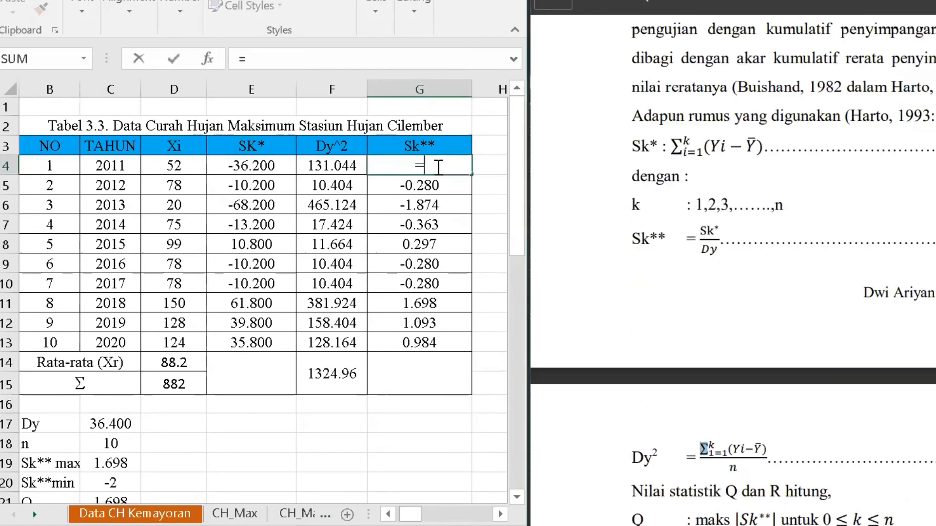
click(268, 166)
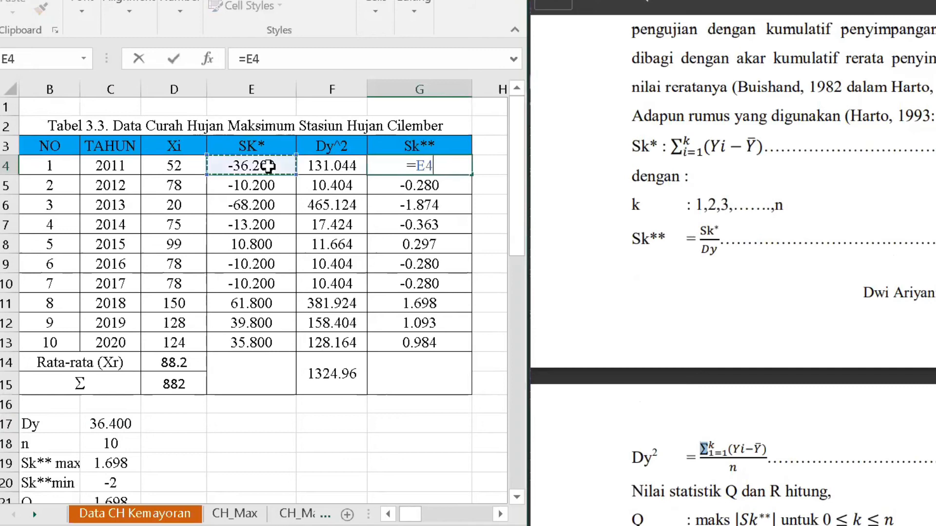
text(/)
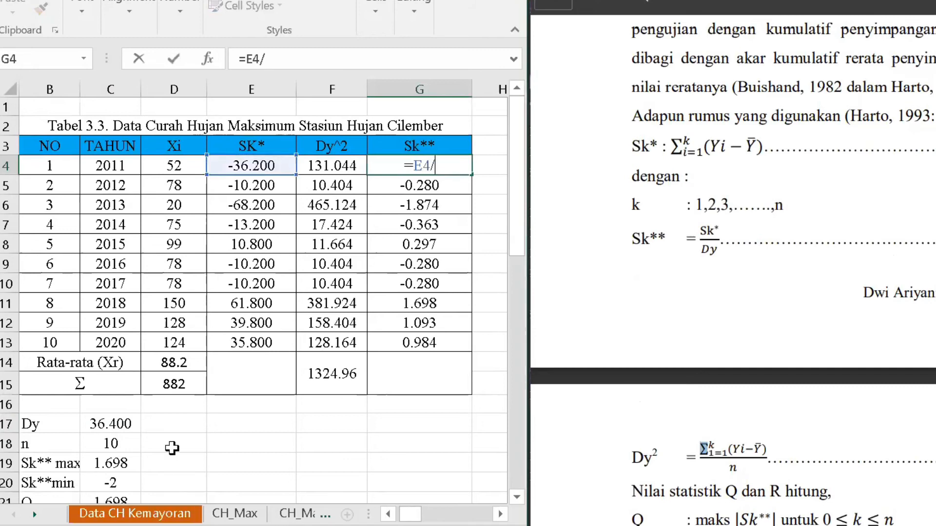
click(120, 425)
click(425, 164)
text($C)
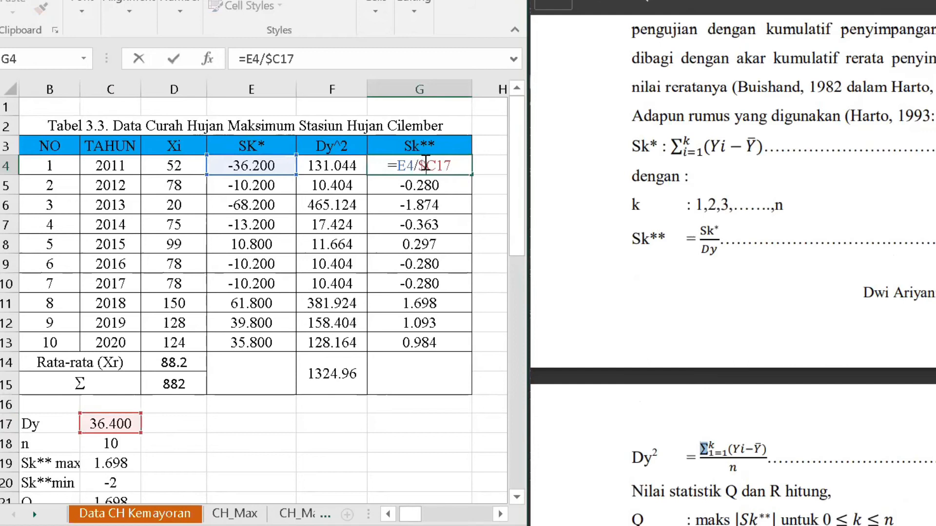
text($)
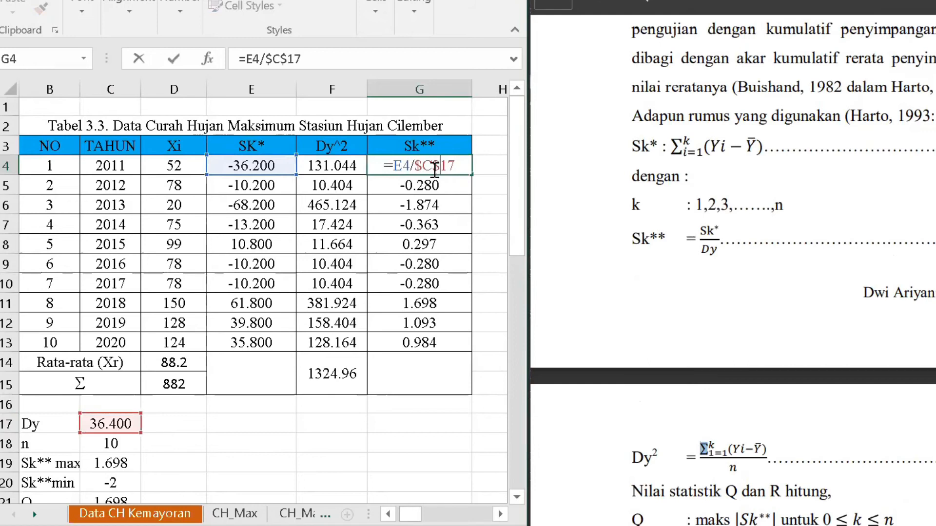
key(Return)
Clear the Sk** values in G5:G13 and refill the formula from G4 down to G13 for the years 2012 to 2020.
click(462, 170)
drag(470, 175, 478, 347)
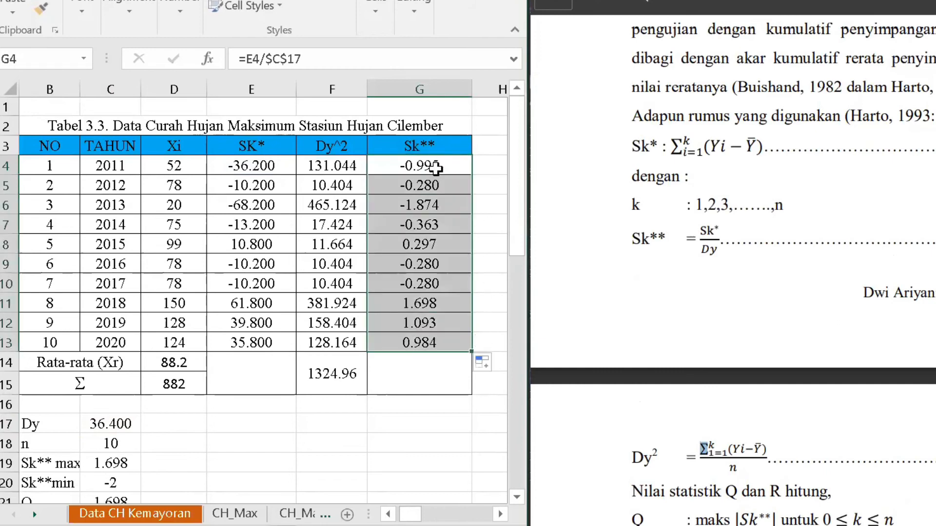
click(437, 169)
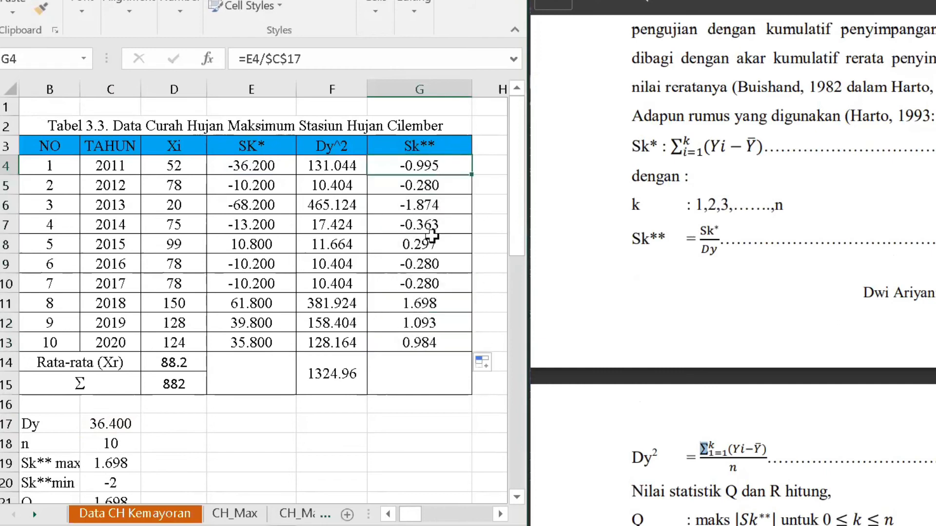
drag(445, 189, 458, 341)
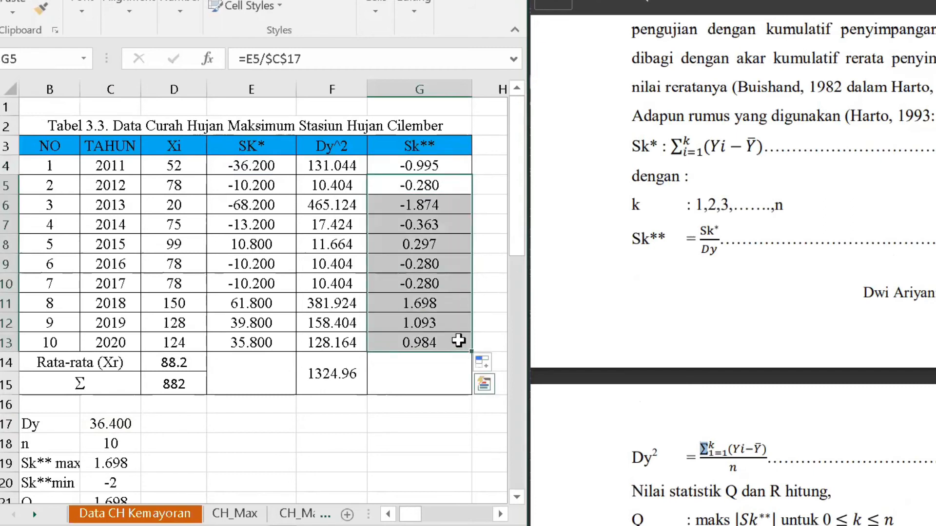
key(Delete)
click(427, 168)
drag(466, 175, 452, 349)
click(396, 404)
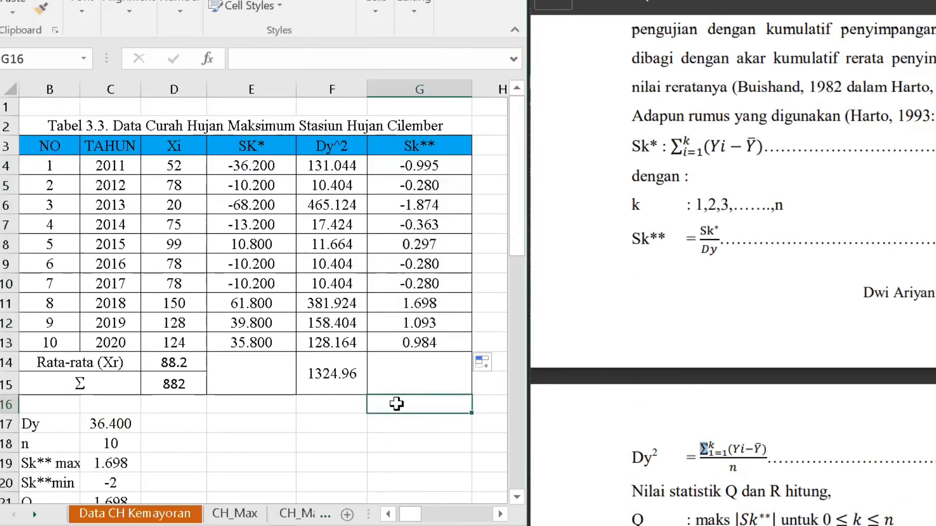
click(444, 344)
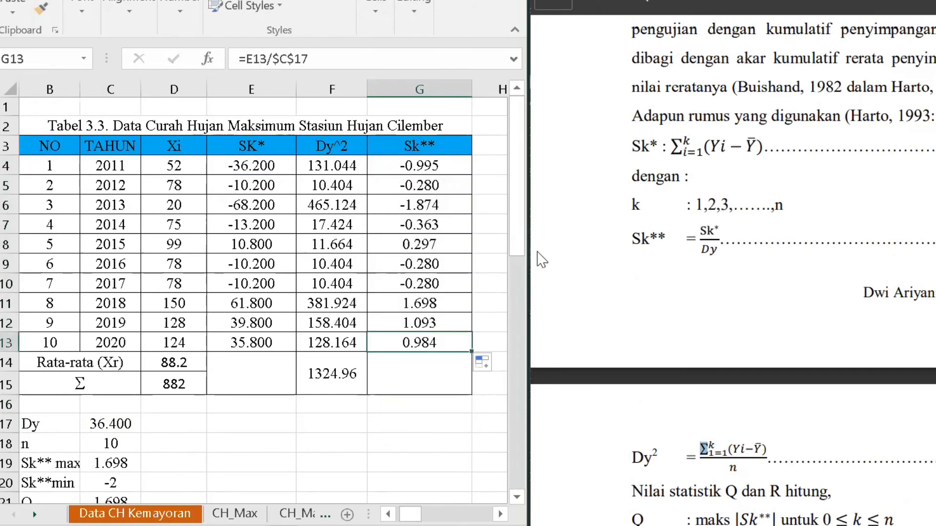
Examine the Q and R definitions in the reference document against the Sk** values in G4:G13.
scroll(536, 244, down, 1)
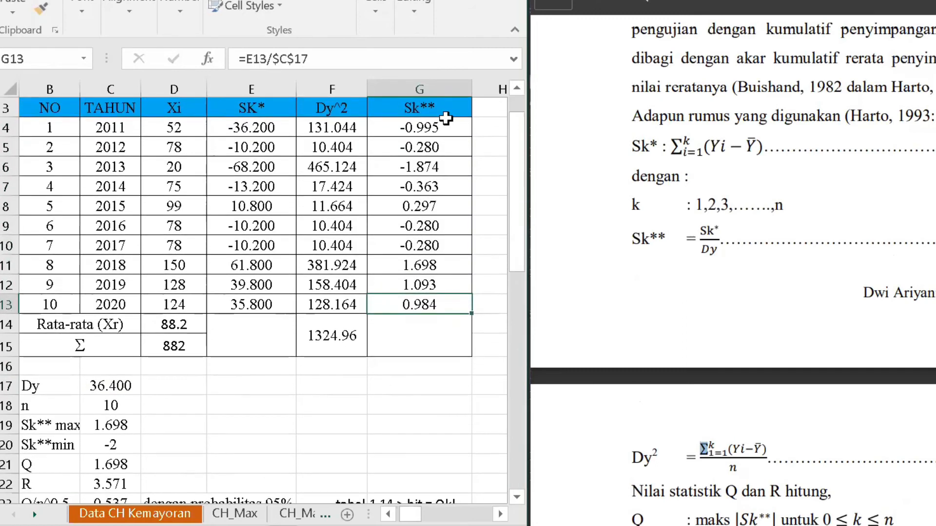
click(442, 111)
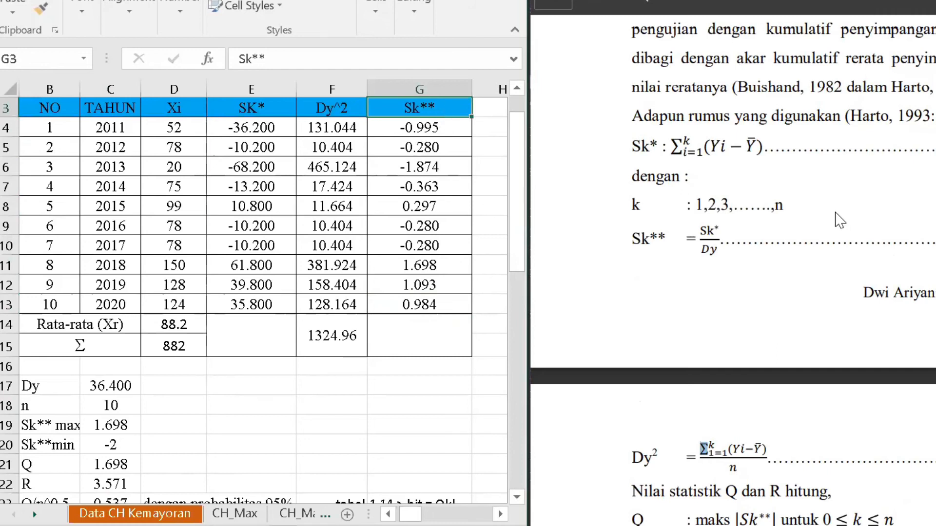
scroll(627, 175, down, 5)
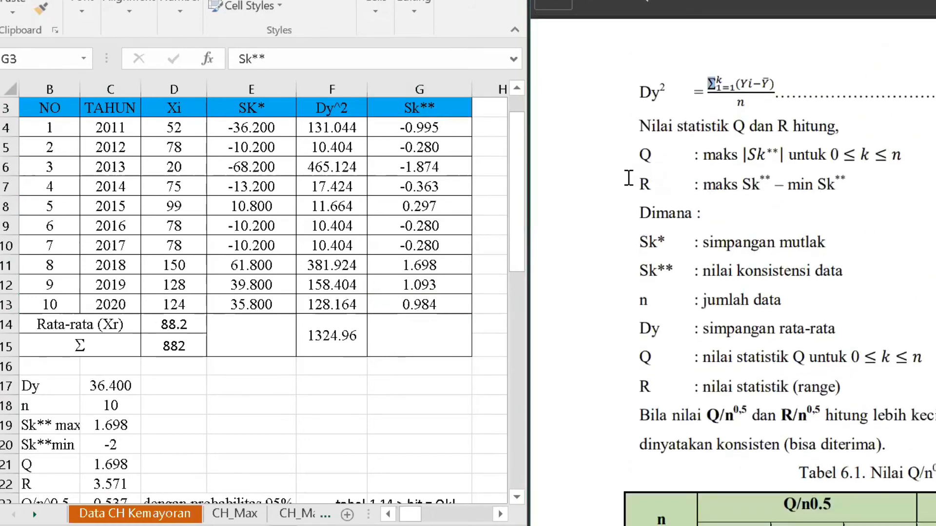
double_click(644, 155)
double_click(643, 185)
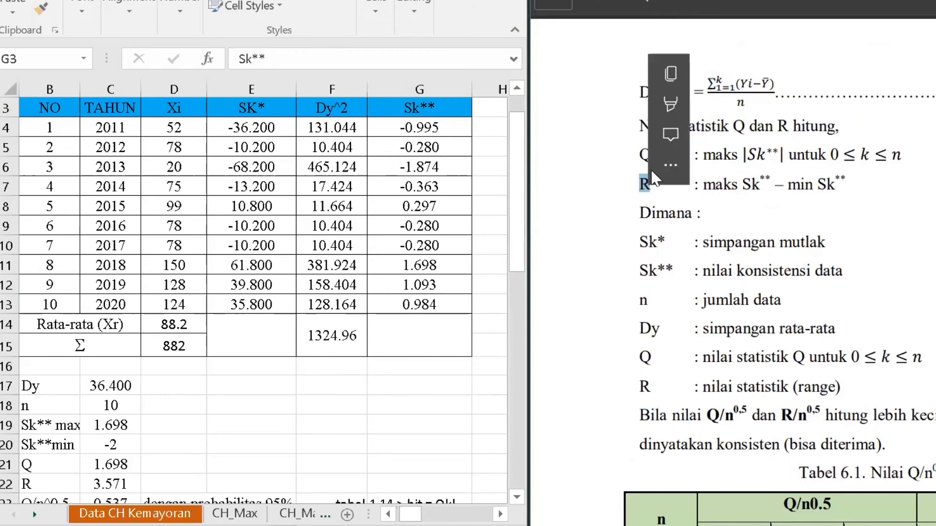
click(680, 152)
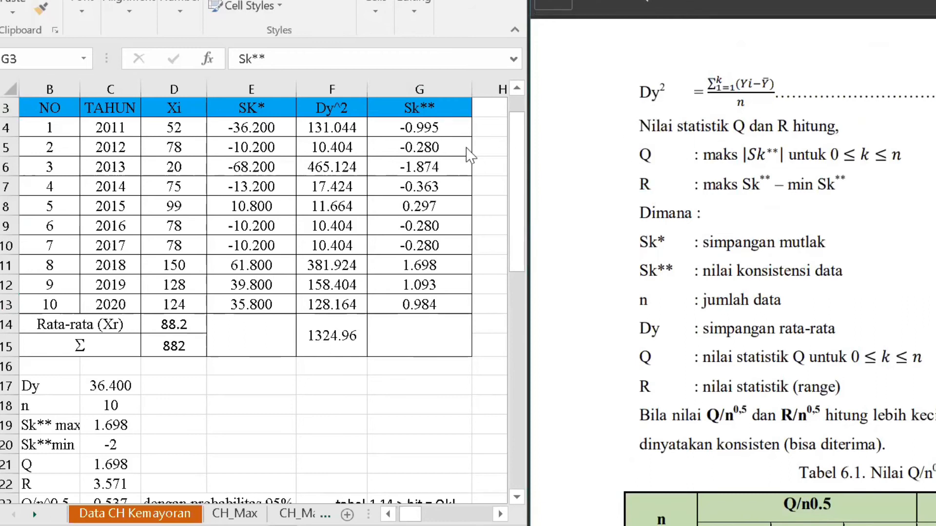
drag(438, 128, 444, 306)
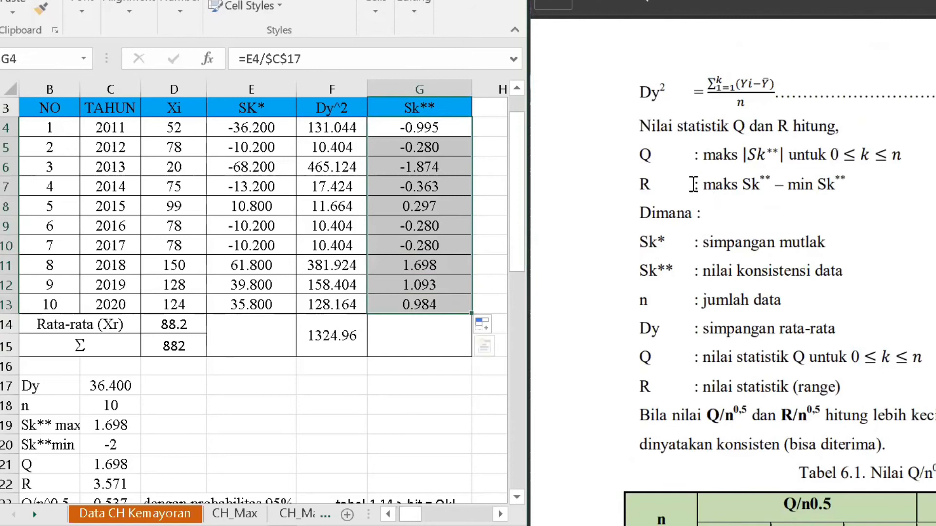
drag(445, 127, 446, 147)
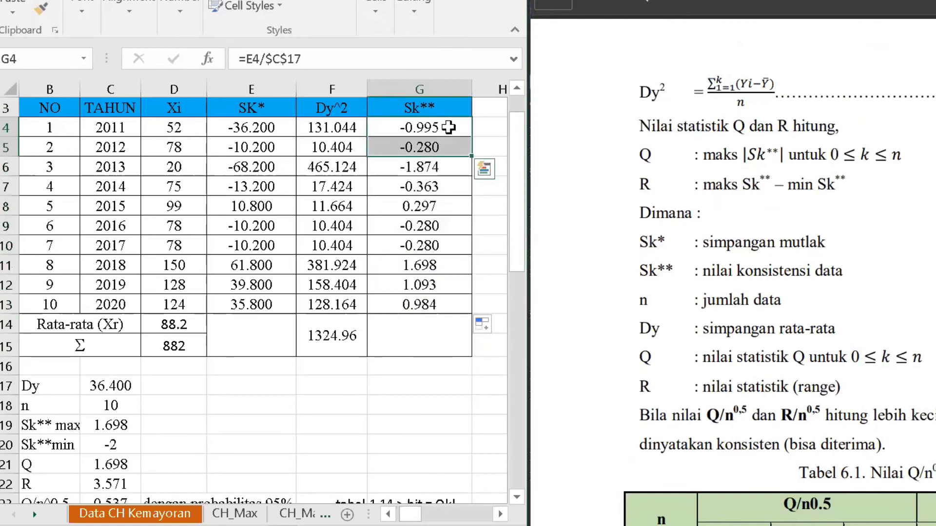
Inspect the Q formula in C21 and the Sk** max formula in C19 that it refers to.
scroll(439, 161, down, 2)
click(46, 387)
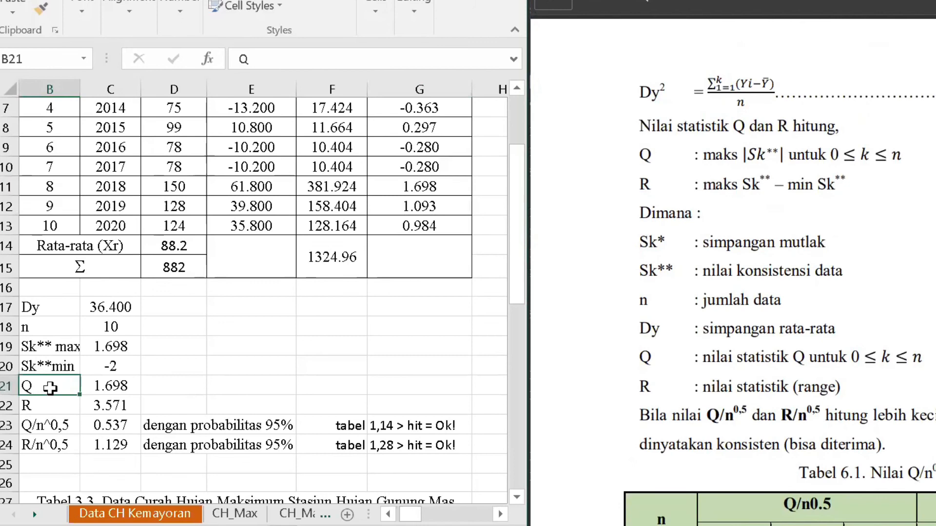
click(113, 387)
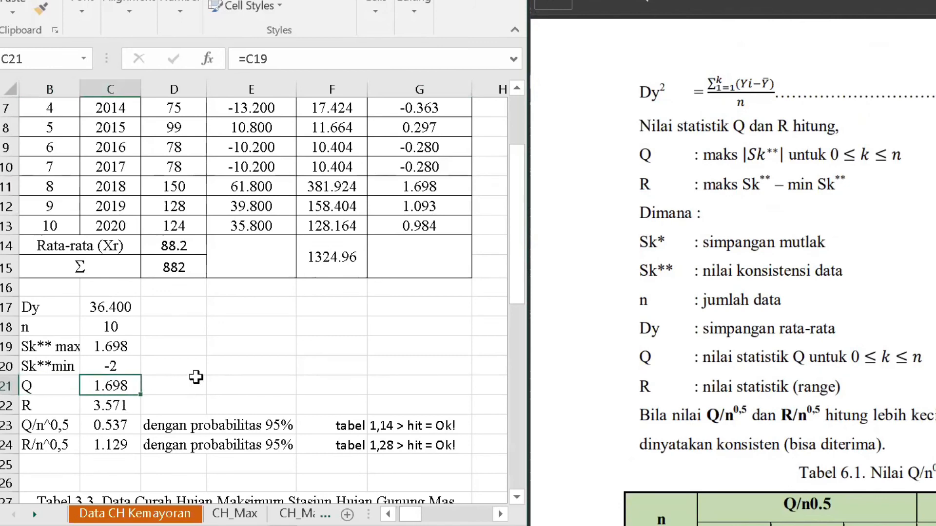
scroll(389, 357, up, 1)
scroll(388, 357, up, 1)
key(Right)
click(107, 426)
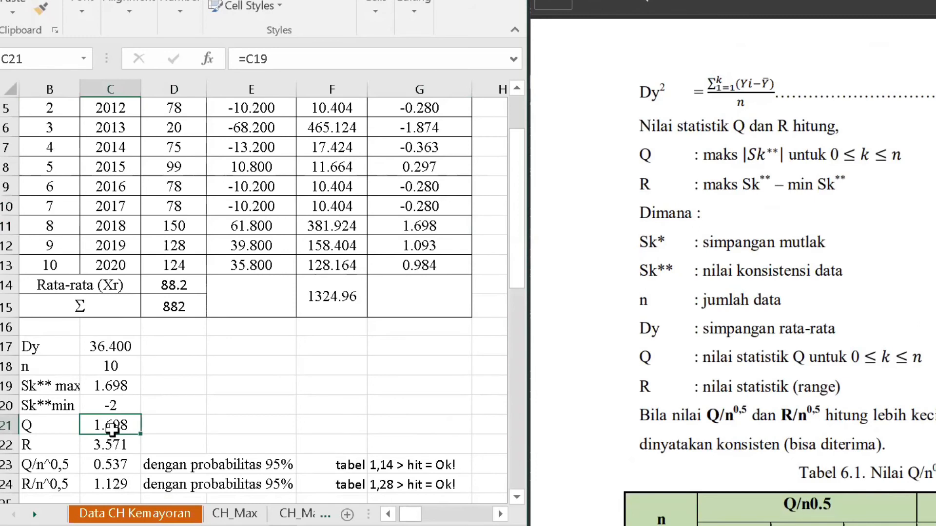
click(106, 388)
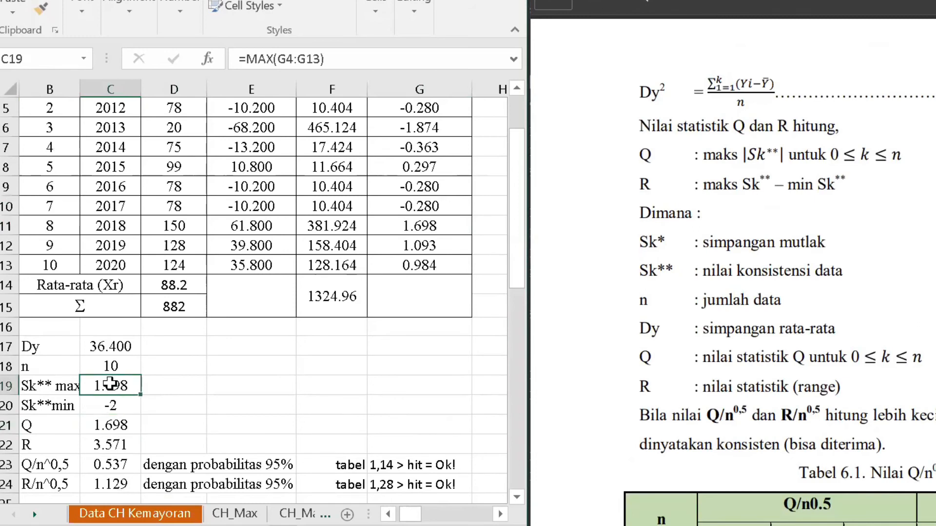
Clear the Sk** max and Sk** min cells C19:C20 and enter =MAX(G4:G13) in C19.
drag(110, 386, 120, 403)
key(Delete)
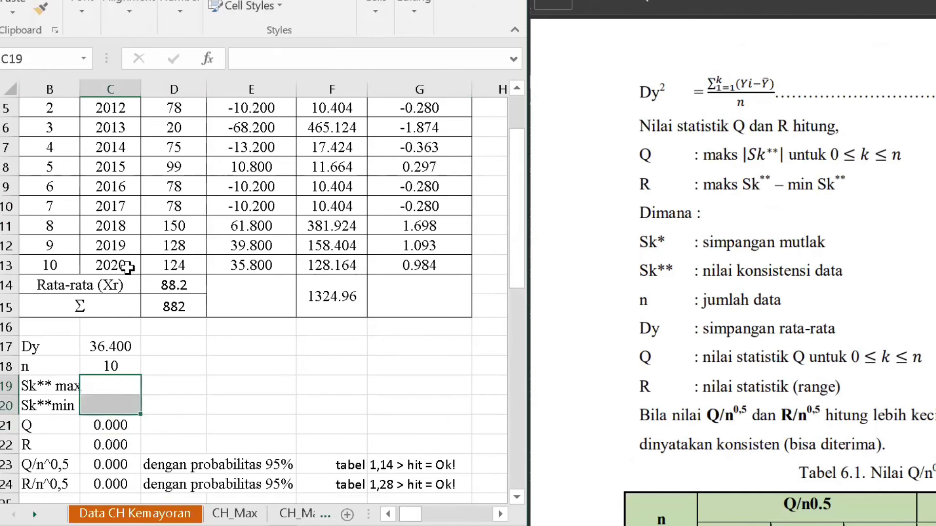
click(128, 384)
text(=)
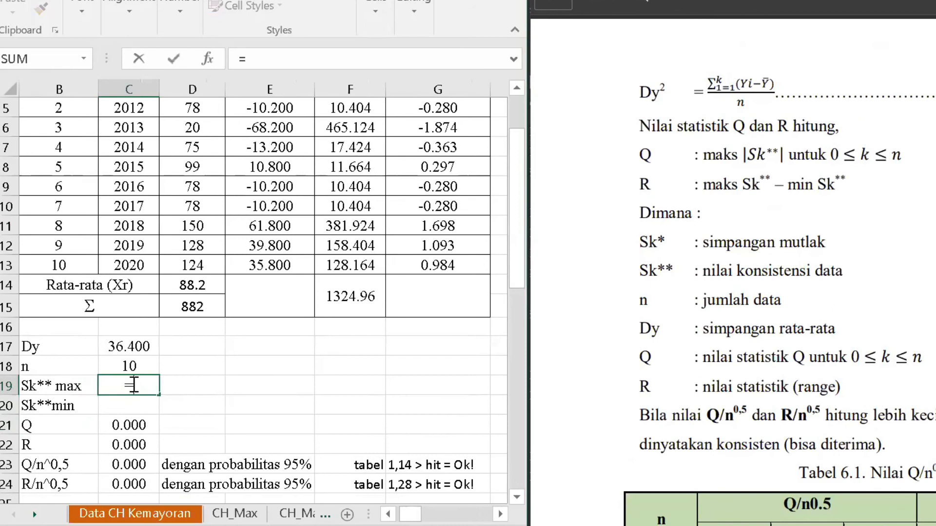
text(max)
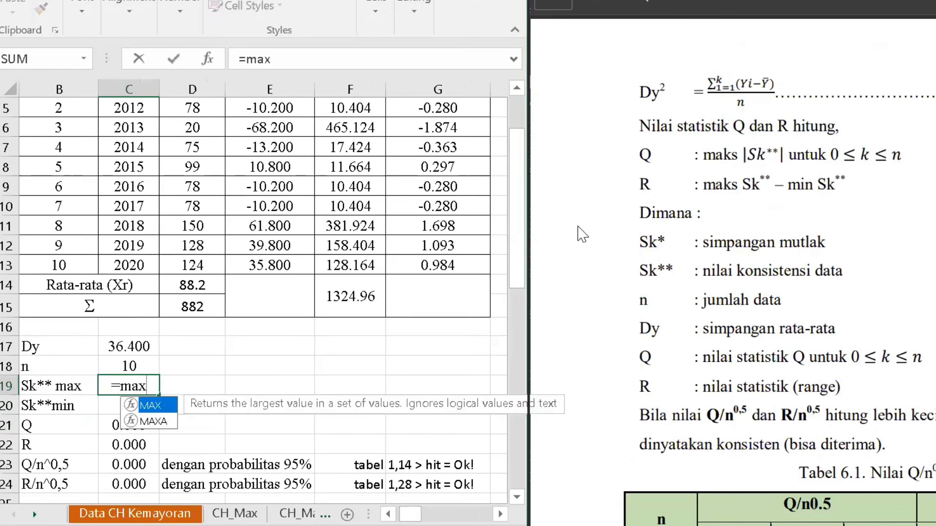
key(Tab)
scroll(485, 245, up, 1)
scroll(497, 160, down, 1)
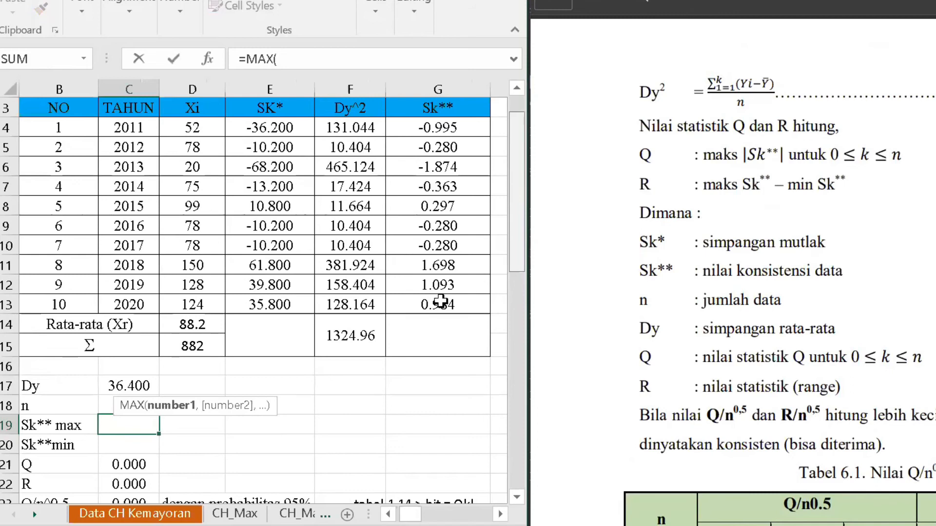
drag(441, 303, 437, 128)
key(Return)
Enter the Sk** min formula =MIN(G4:G13) in C20.
text(=)
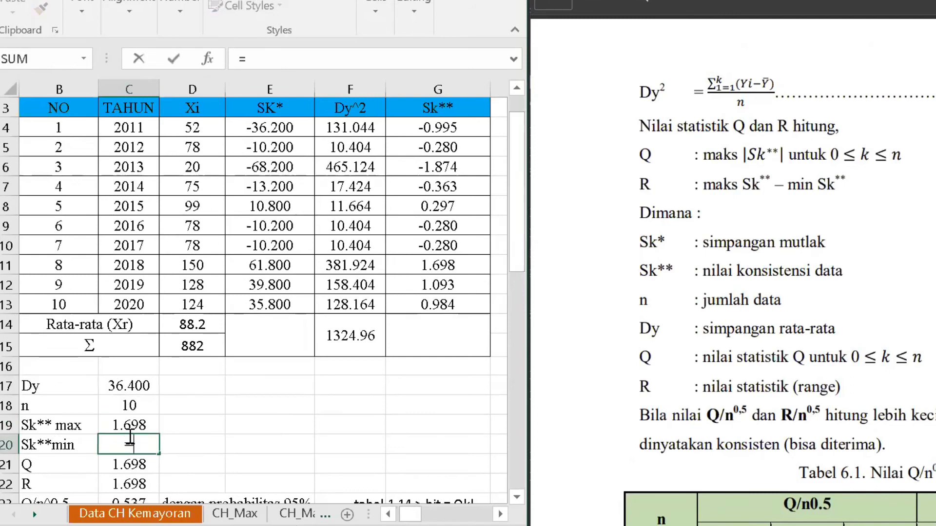
text(min)
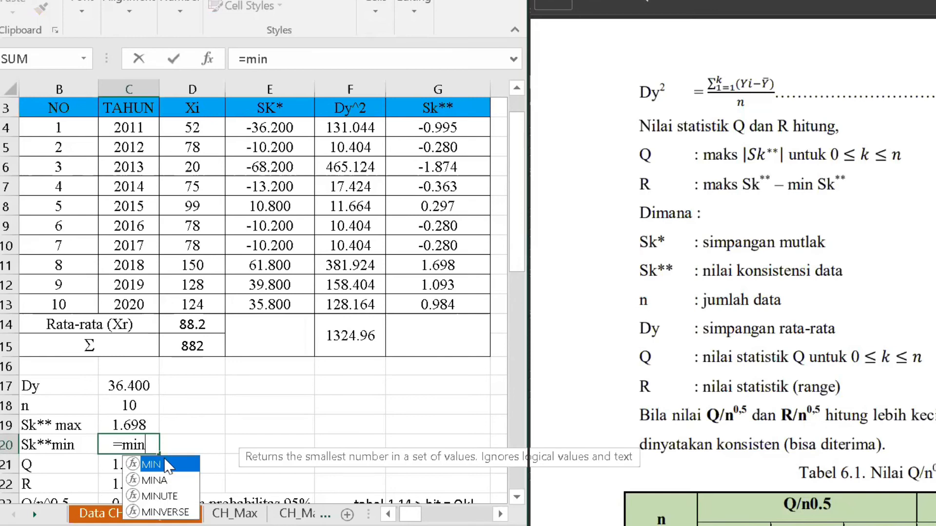
key(Tab)
click(426, 130)
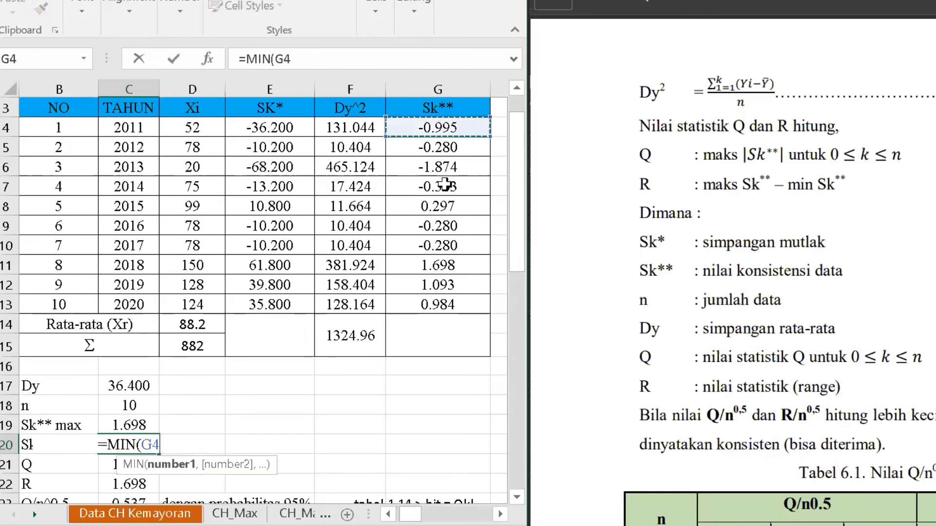
shift+click(451, 301)
key(Return)
click(139, 444)
Clear the Q and R cells C21:C22 and enter =C19 as the Q formula in C21.
drag(134, 462, 135, 485)
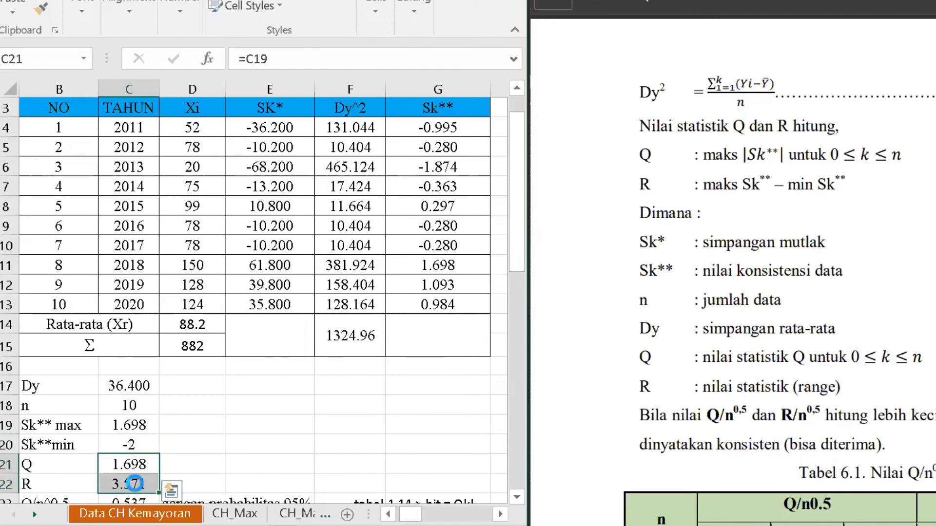
key(Delete)
scroll(310, 308, down, 3)
click(135, 308)
click(132, 321)
click(134, 305)
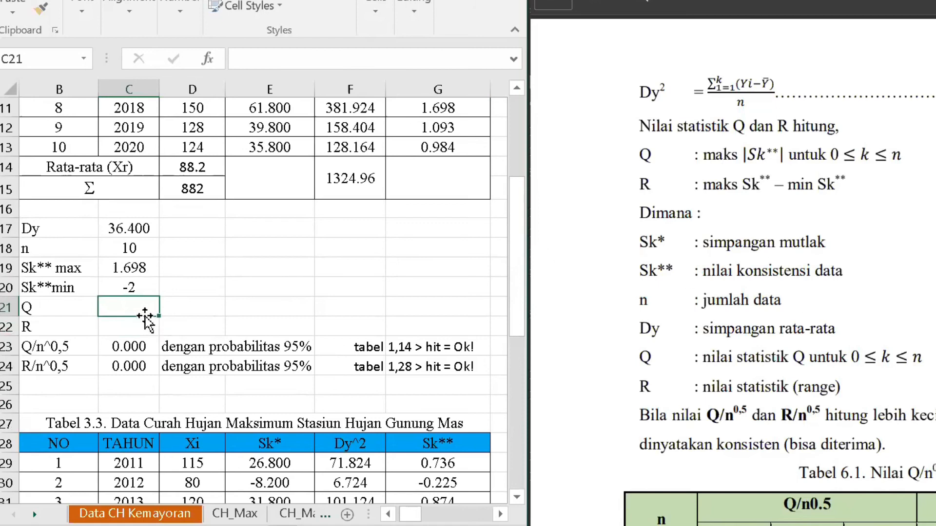
text(=)
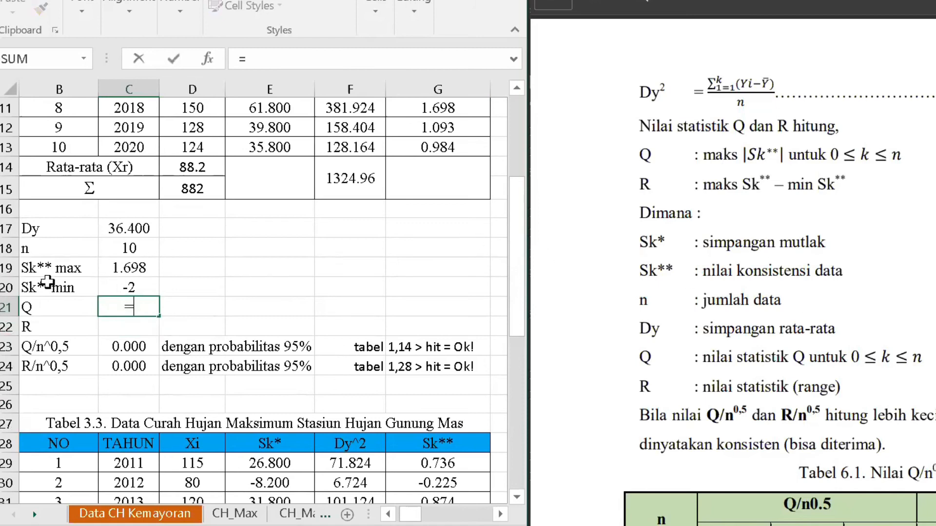
click(128, 268)
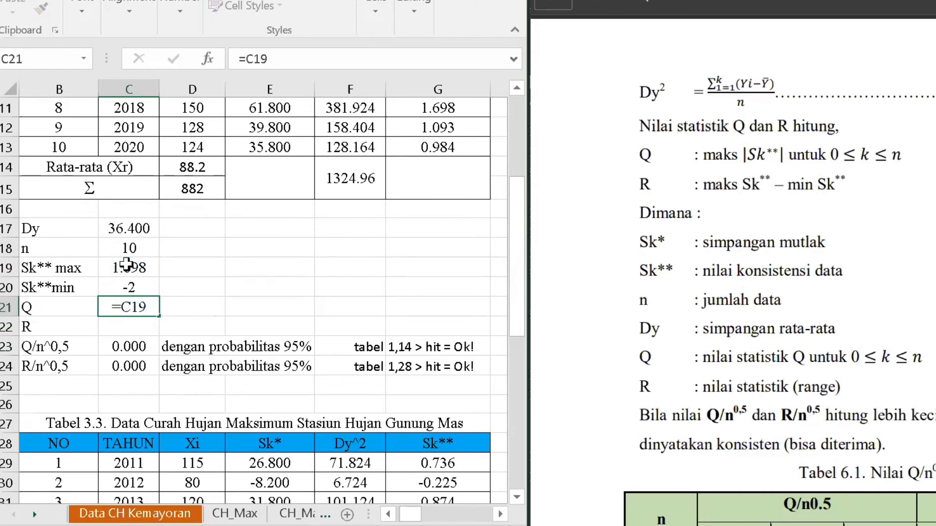
key(Return)
Enter the R formula =C19-C20 in C22.
text(=)
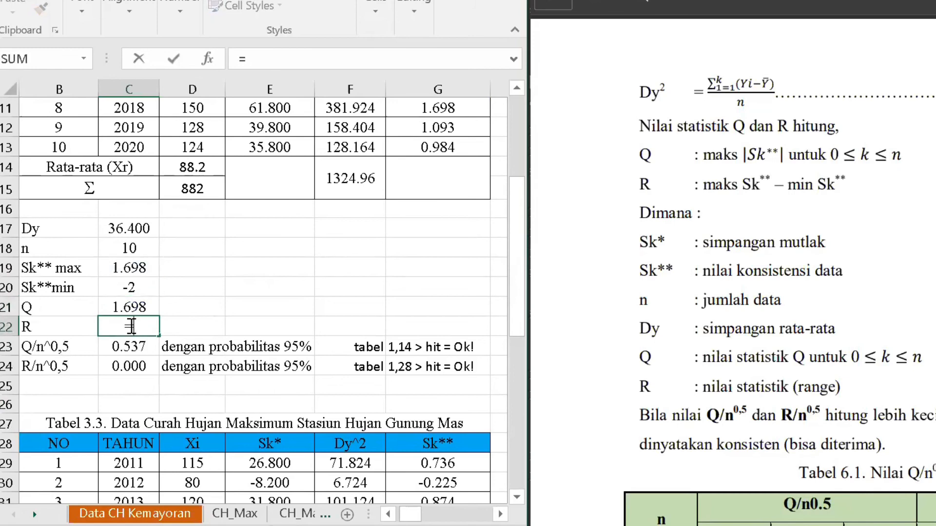
click(133, 270)
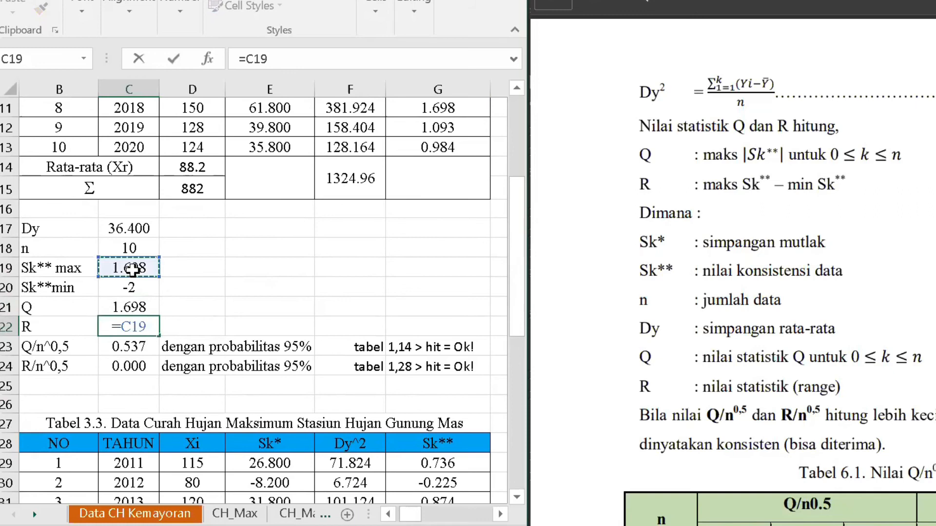
text(-)
click(135, 290)
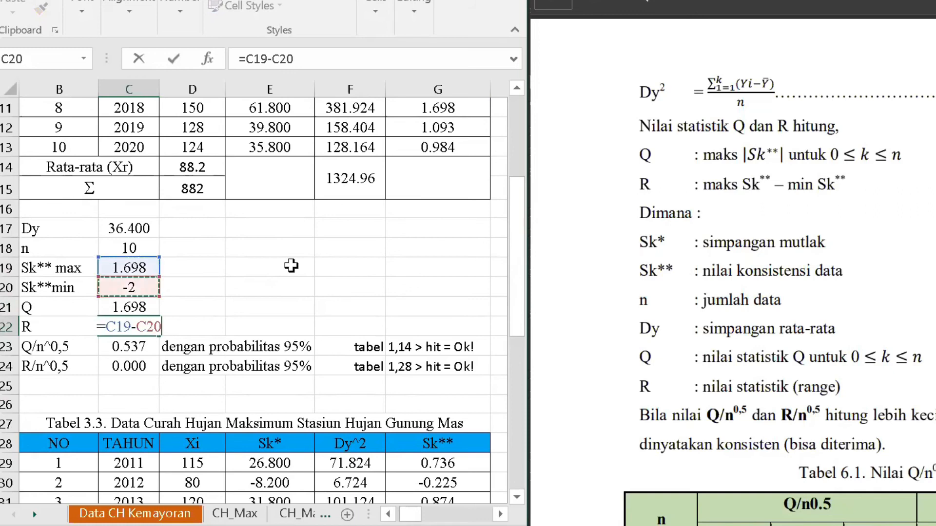
key(Return)
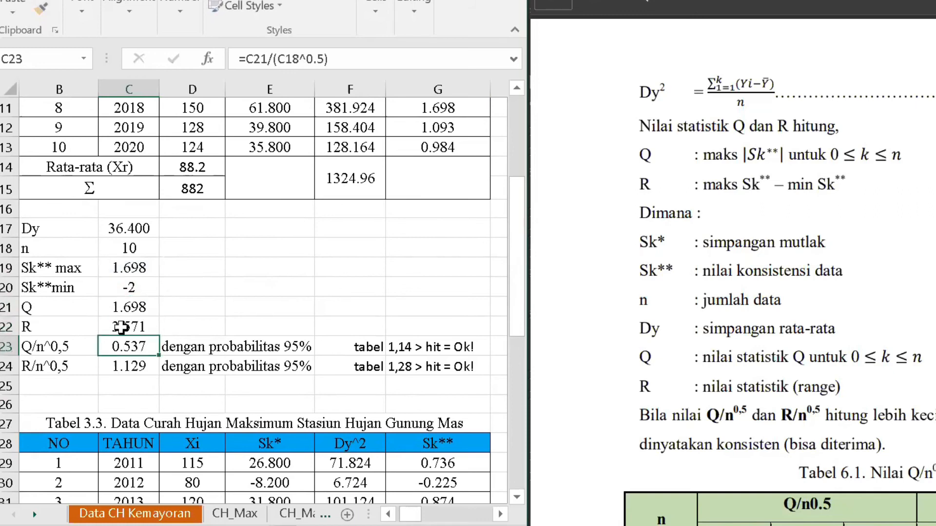
click(129, 329)
Clear the Q/n^0,5 and R/n^0,5 result cells C23:C24.
click(114, 348)
drag(114, 347, 117, 358)
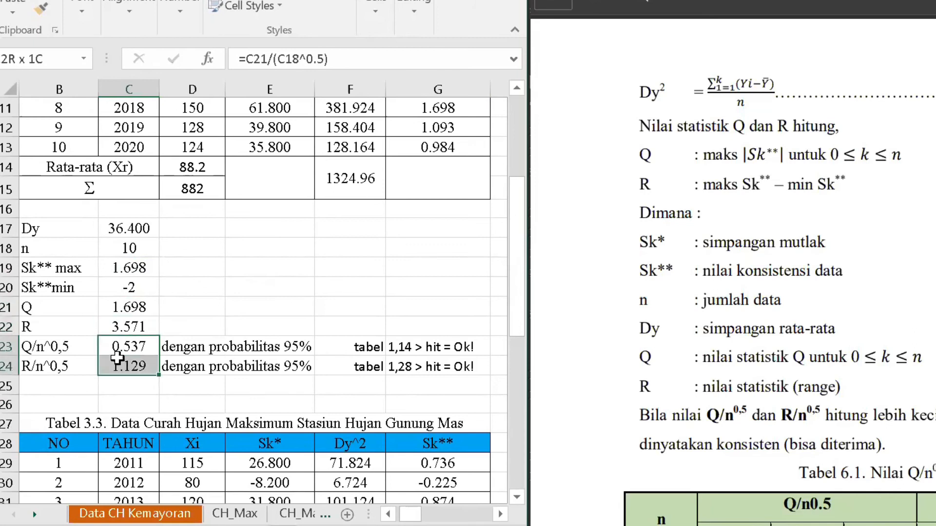
key(Delete)
click(58, 350)
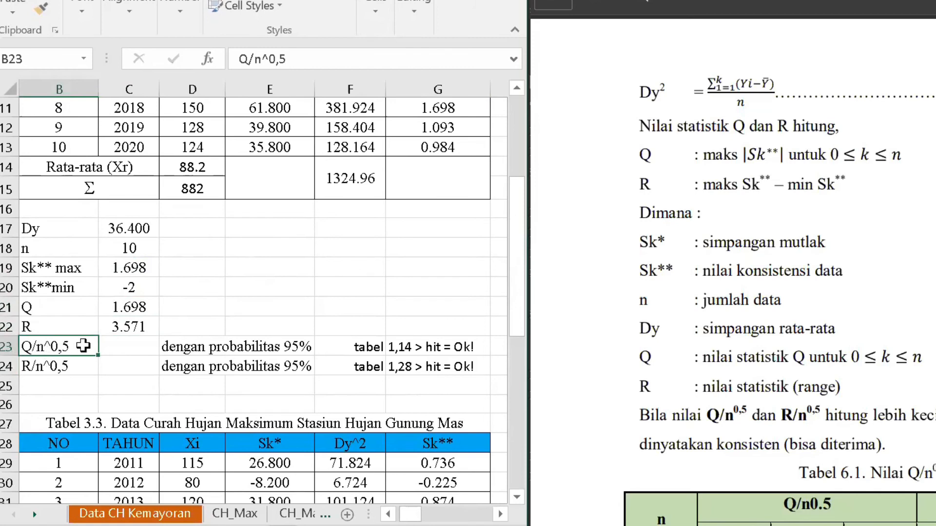
click(118, 347)
drag(123, 367, 124, 372)
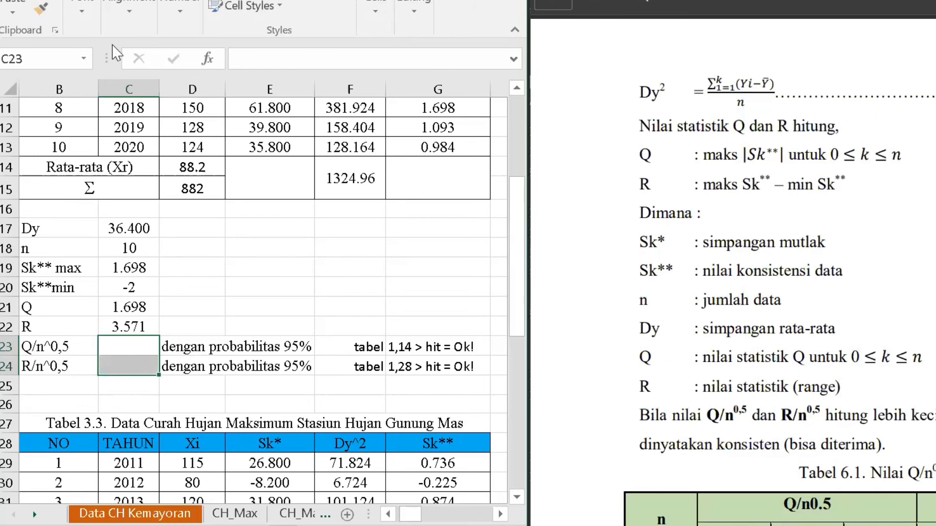
click(197, 299)
Enter the Q/n^0,5 formula =C21/B13^0.5 in C23.
click(123, 343)
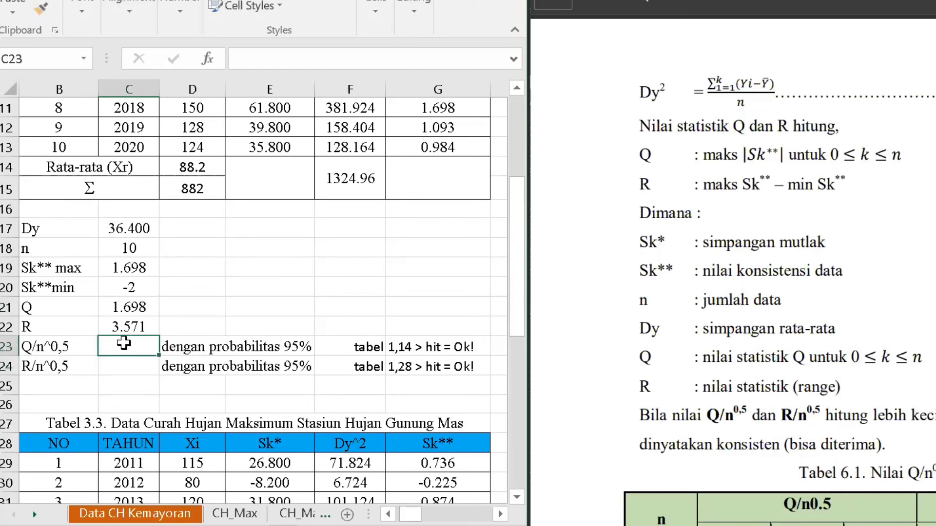
text(=)
click(112, 306)
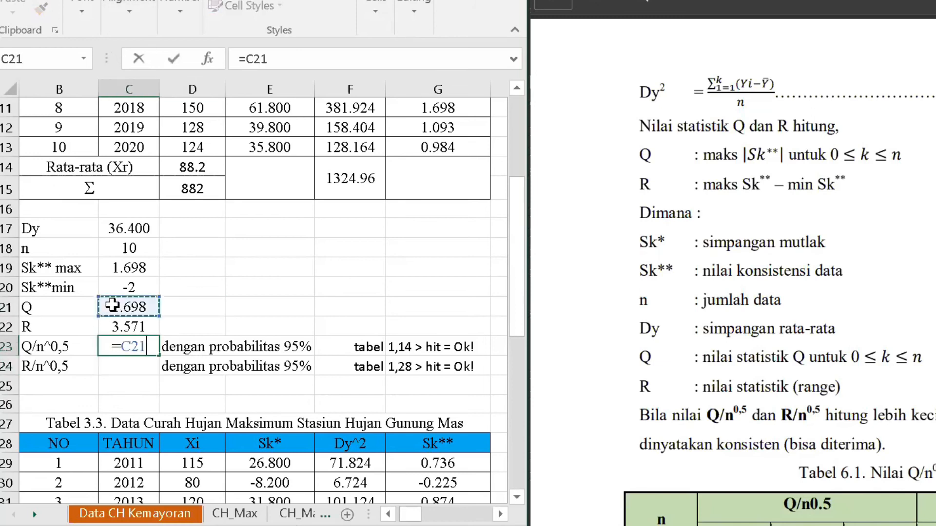
text(/)
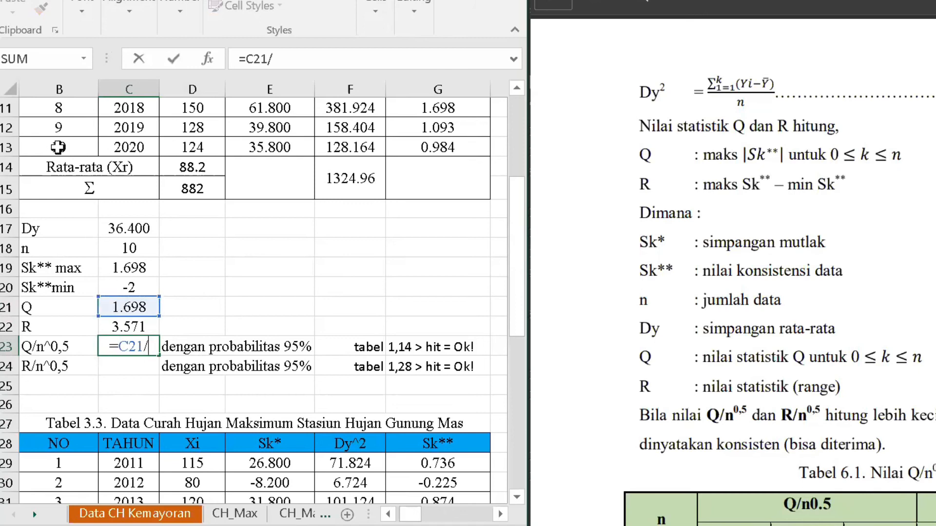
click(59, 147)
text(^0.5)
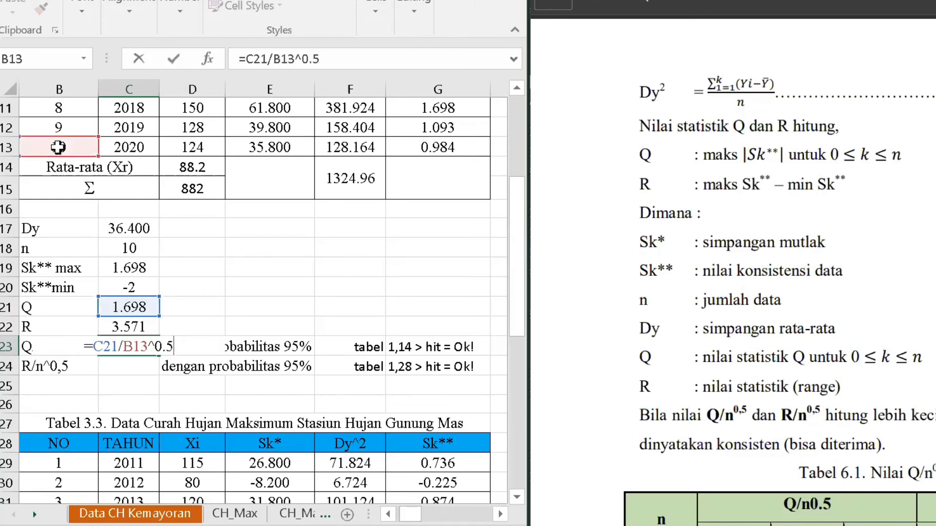
key(Return)
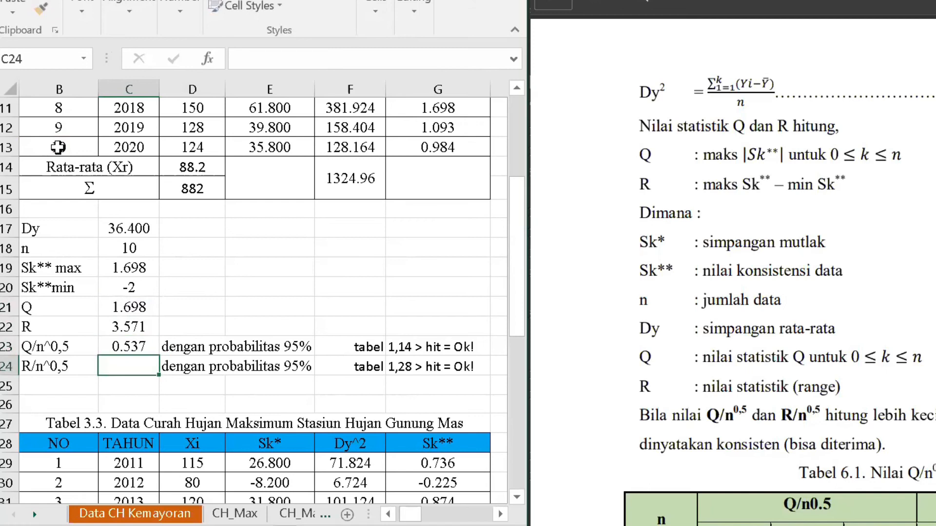
Enter the R/n^0,5 formula =C22/B13^0.5 in C24.
click(137, 348)
click(135, 365)
text(=)
click(136, 327)
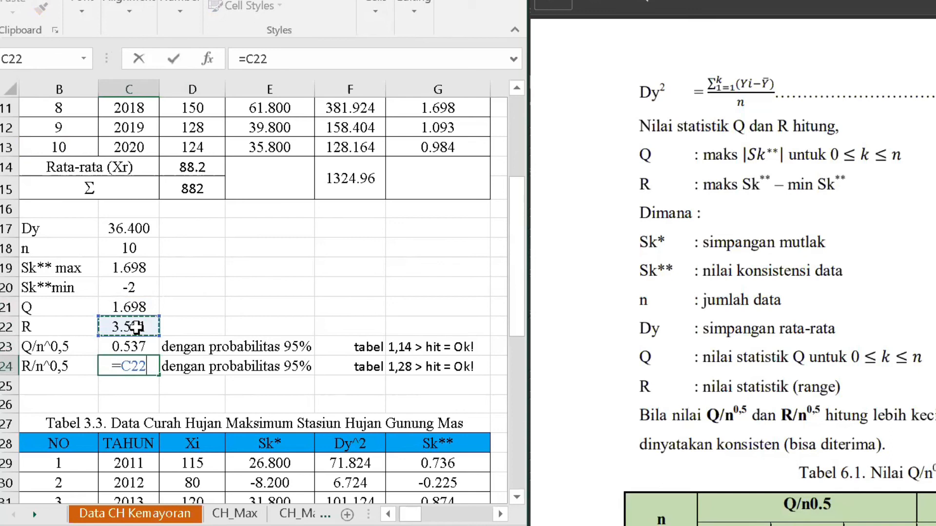
text(/)
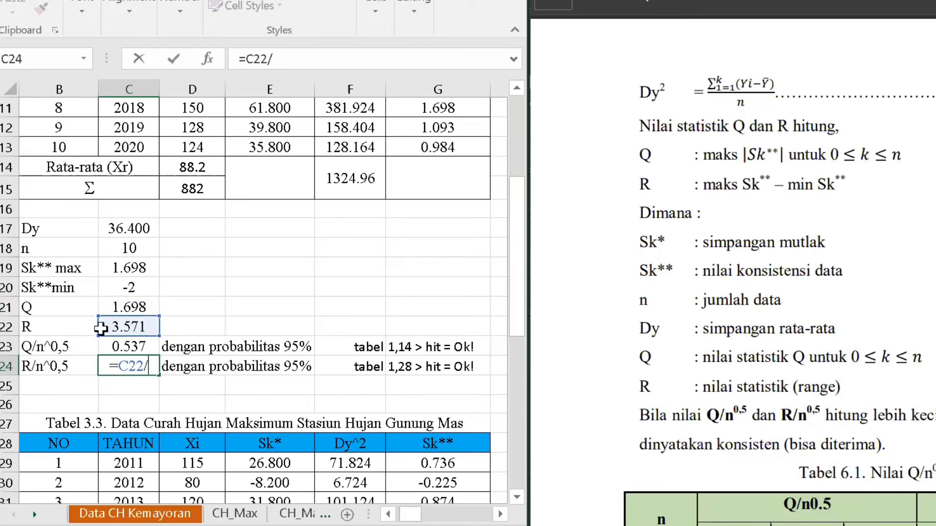
click(77, 150)
text(^0.5)
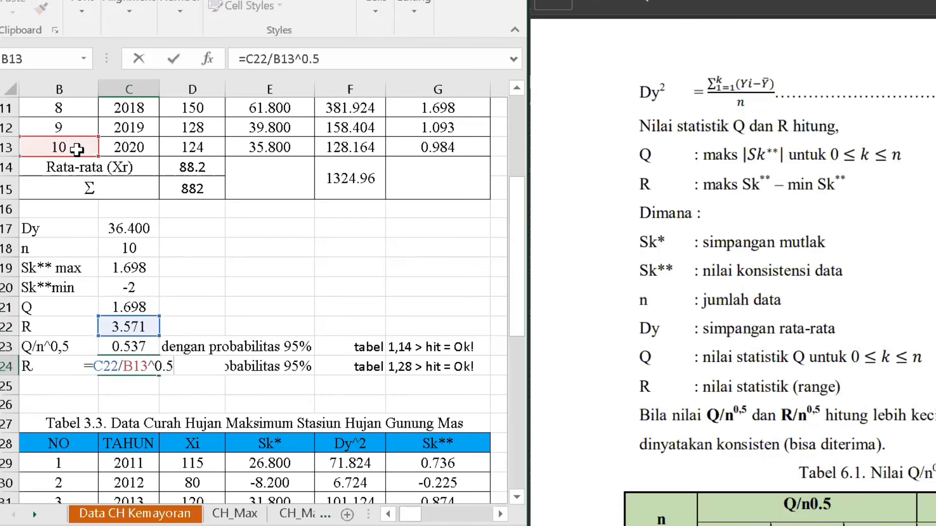
key(Return)
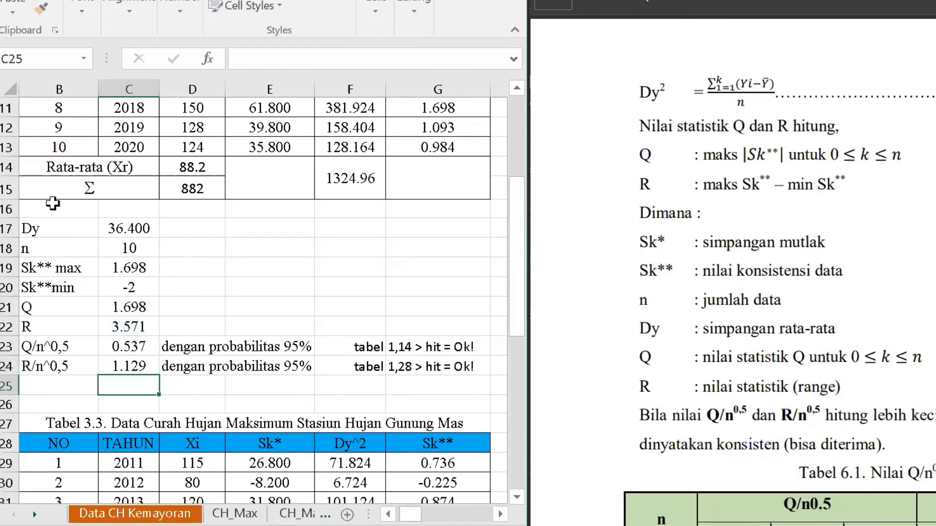
Fill the Q/n^0,5 and R/n^0,5 labels and results in B23:C24 with orange.
drag(116, 345, 130, 365)
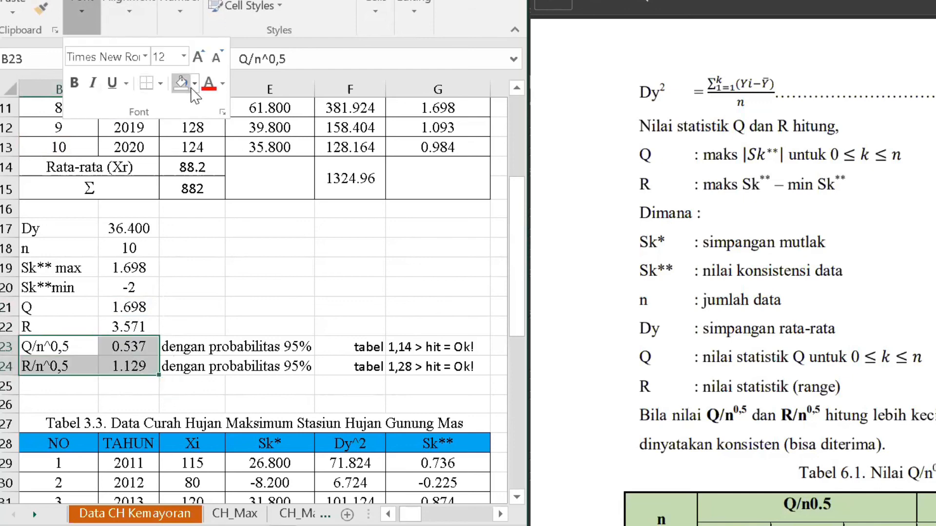
click(194, 83)
click(210, 225)
click(144, 355)
click(137, 382)
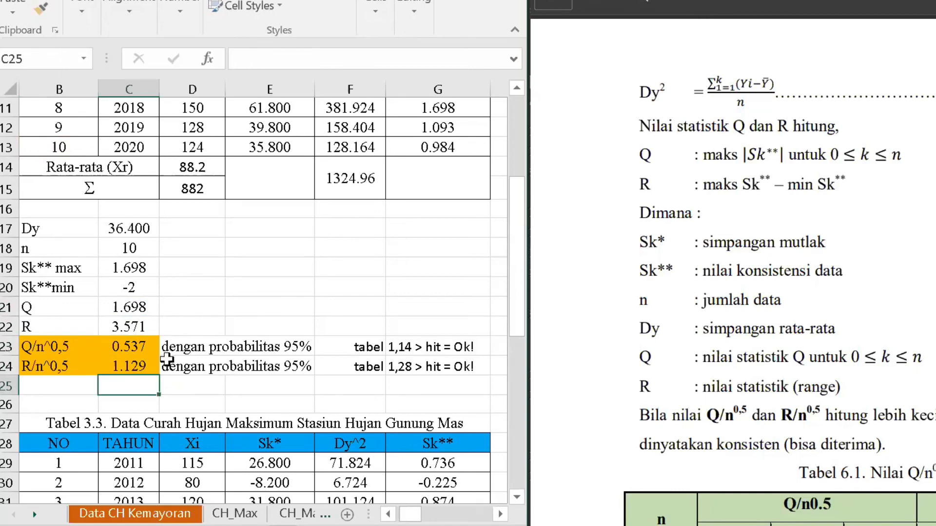
Review the Q/n^0,5 and R/n^0,5 results in B23:C24 and find Tabel 6.1 in the reference document.
drag(144, 349, 77, 360)
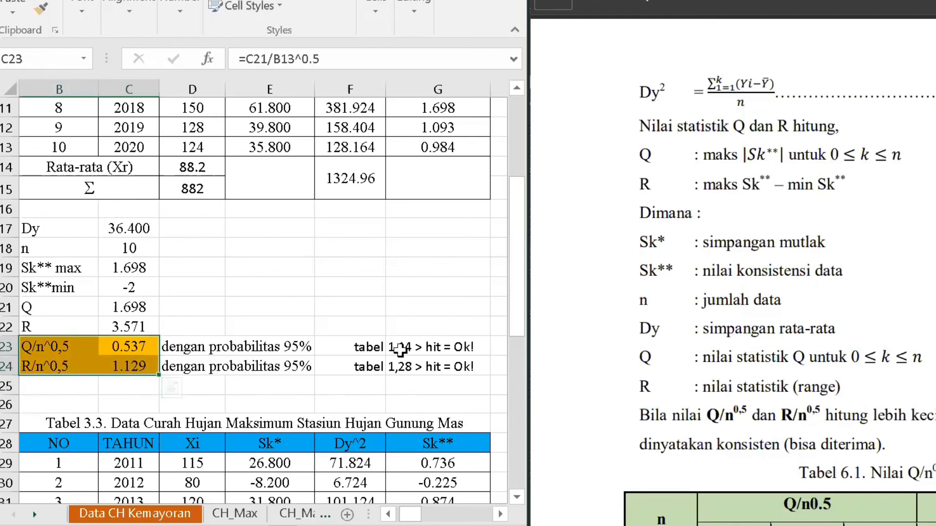
click(47, 342)
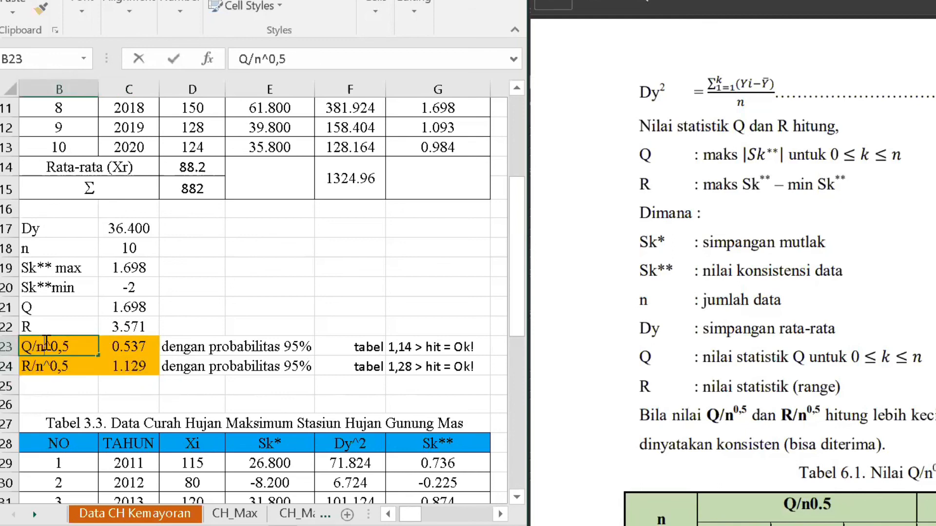
click(65, 365)
drag(67, 345, 68, 363)
scroll(265, 309, down, 1)
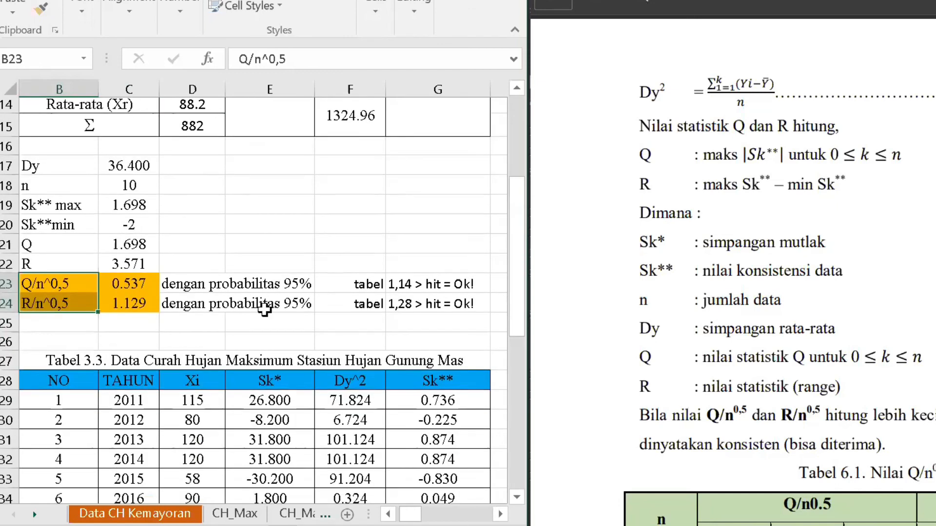
scroll(265, 309, up, 1)
click(823, 104)
scroll(822, 104, down, 5)
scroll(822, 104, up, 2)
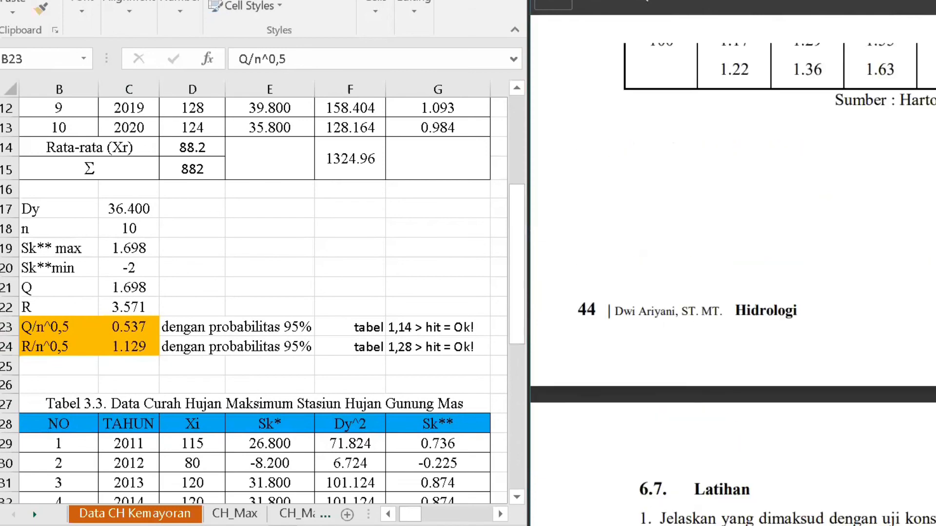
scroll(847, 76, up, 2)
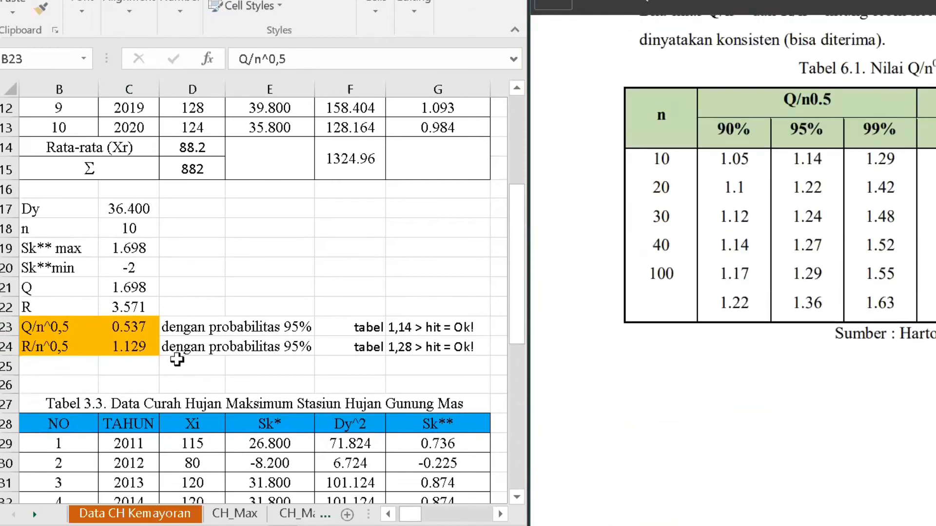
Compare the Q/n^0,5 and R/n^0,5 results and the table notes beside them with the 95% value for n = 10 in Tabel 6.1.
drag(49, 326, 129, 346)
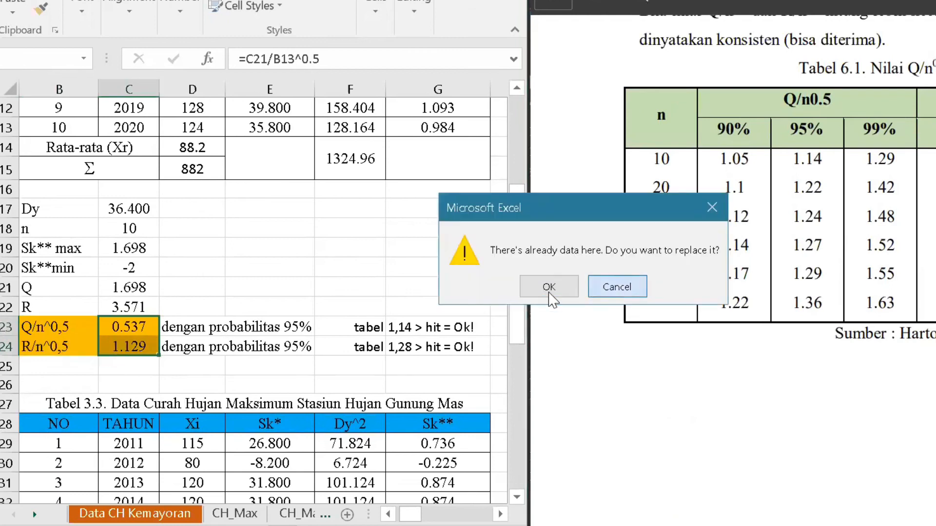
click(549, 288)
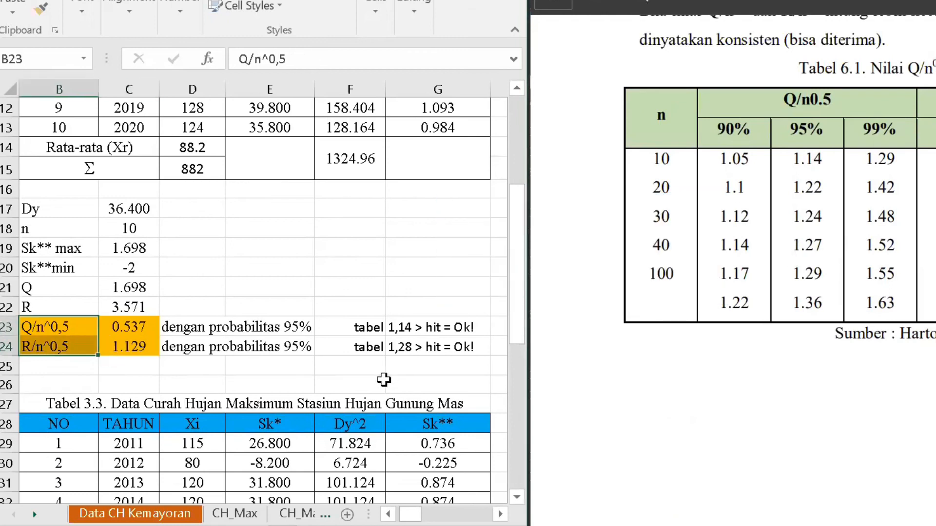
click(296, 332)
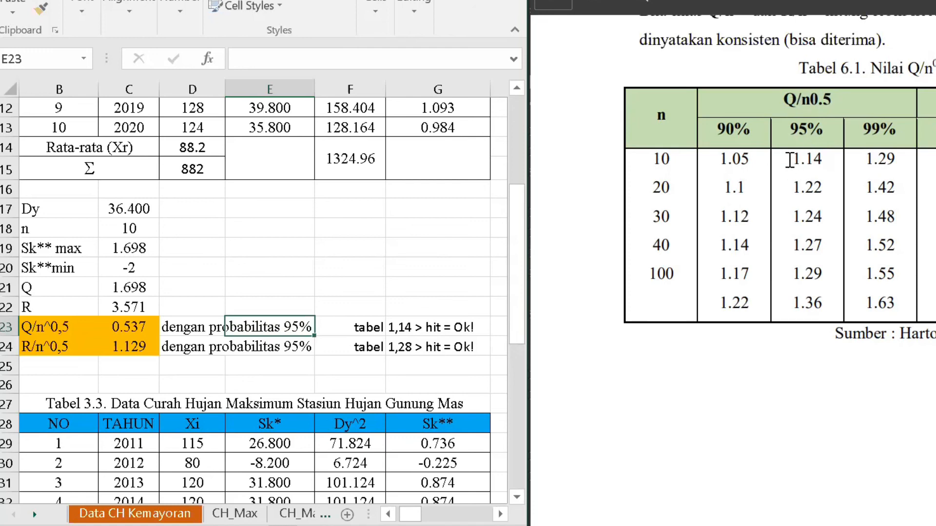
drag(789, 160, 832, 161)
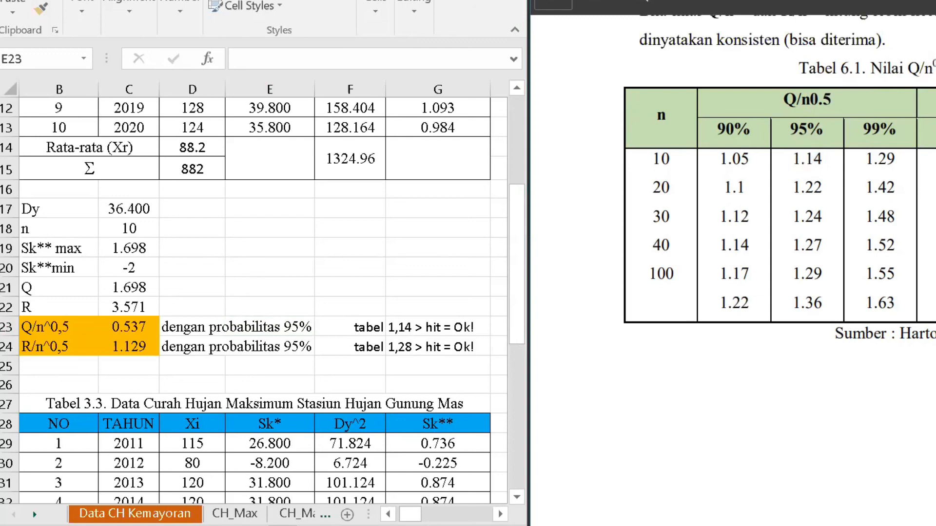
click(412, 354)
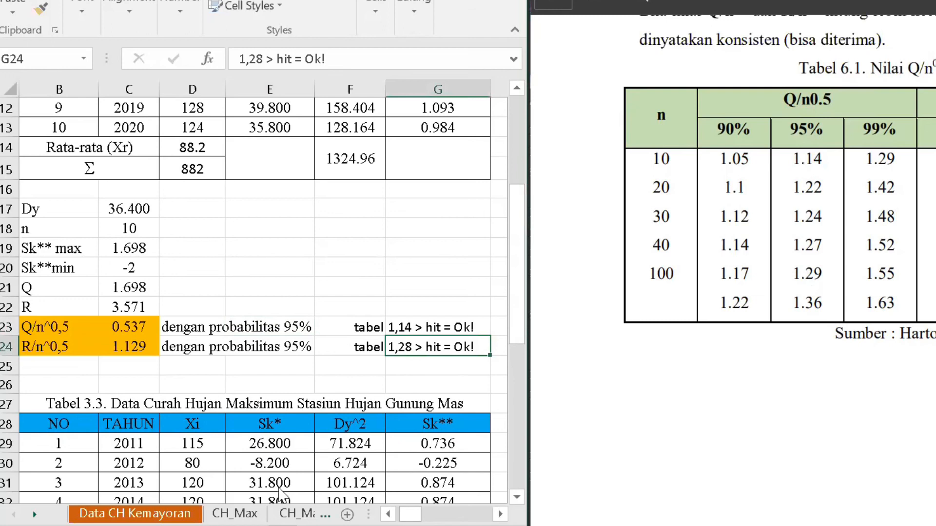
Fill the table comparison notes in F23:G24 with the same orange as the results.
drag(370, 331, 439, 347)
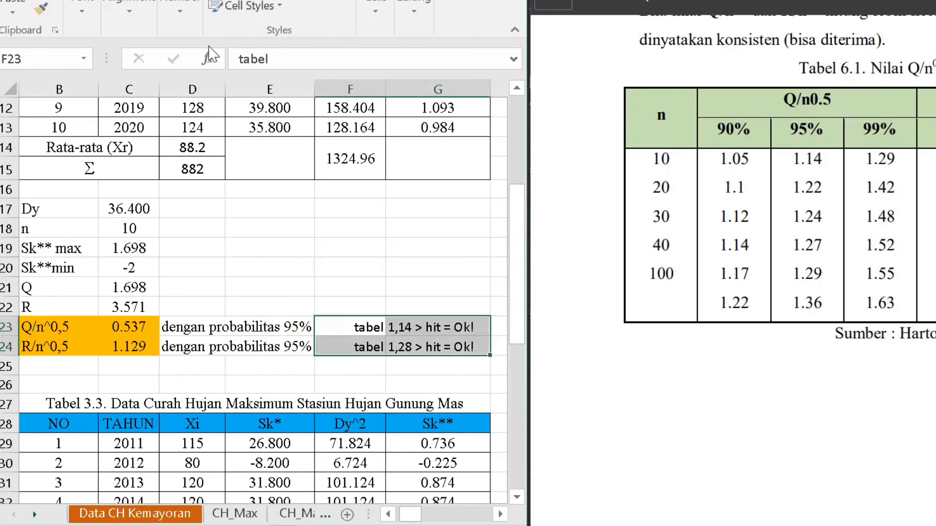
click(89, 16)
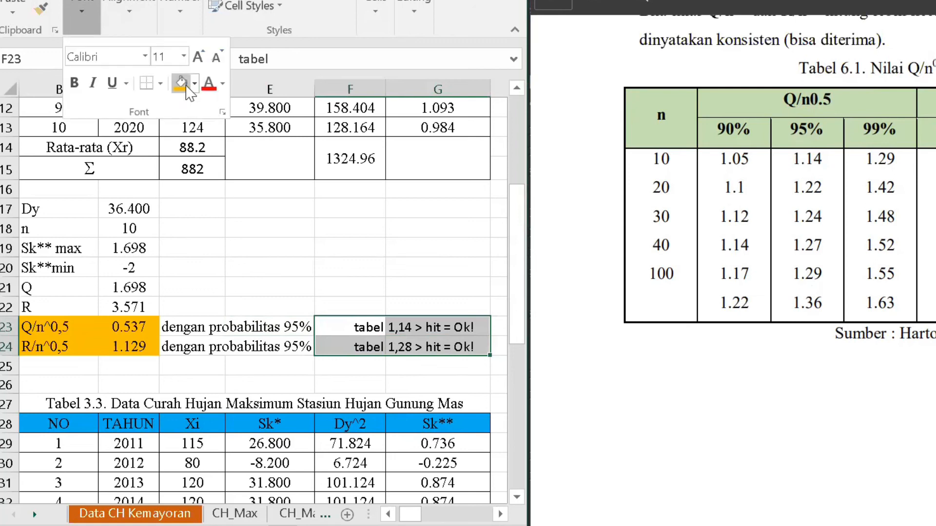
click(178, 89)
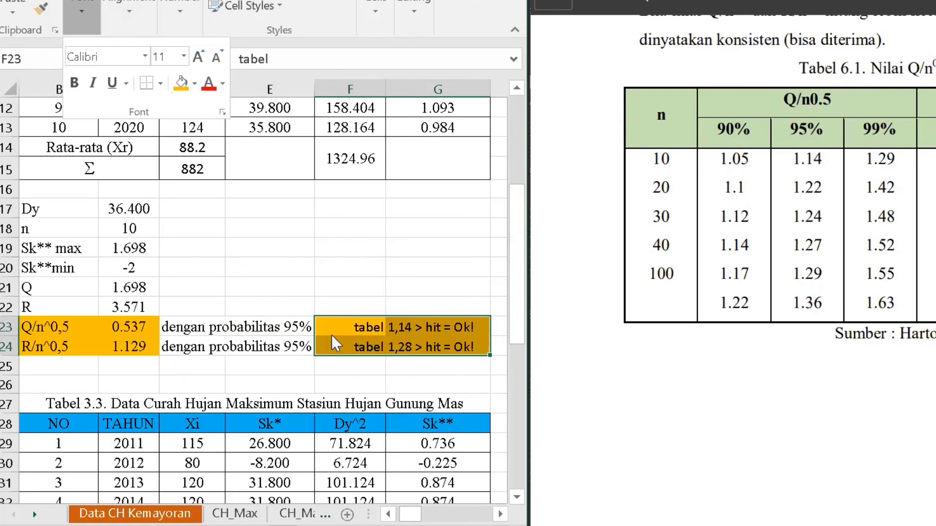
Review the orange-filled results and table notes, and highlight the consistency criterion sentence above Tabel 6.1 in the reference document.
drag(332, 335, 483, 344)
drag(47, 330, 129, 346)
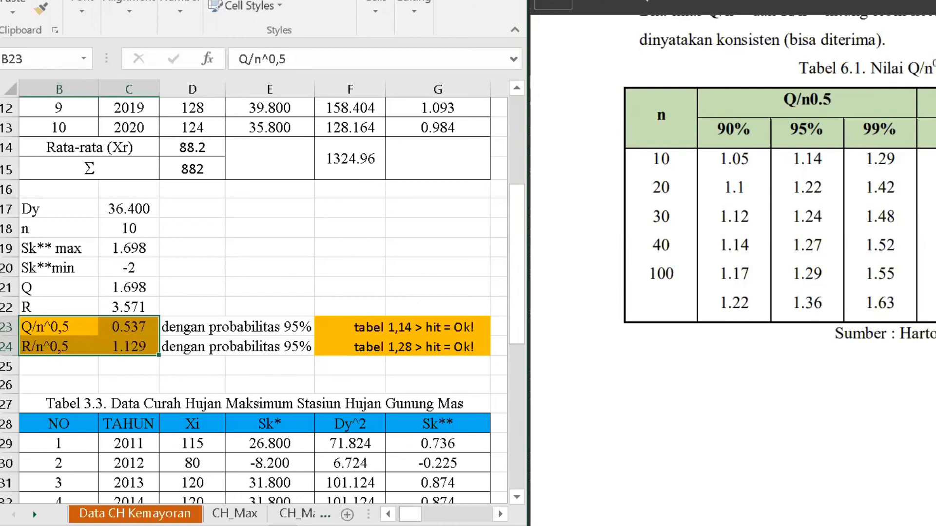
scroll(783, 257, up, 5)
drag(635, 225, 886, 252)
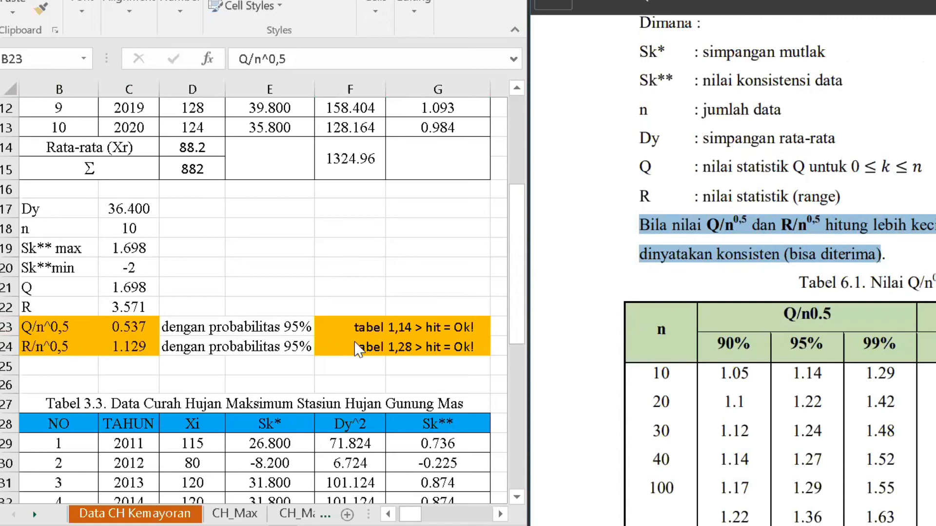
Check the Q/n^0,5 and R/n^0,5 results in C23:C24 against the table notes beside them, and look over the station's calculation table.
click(143, 323)
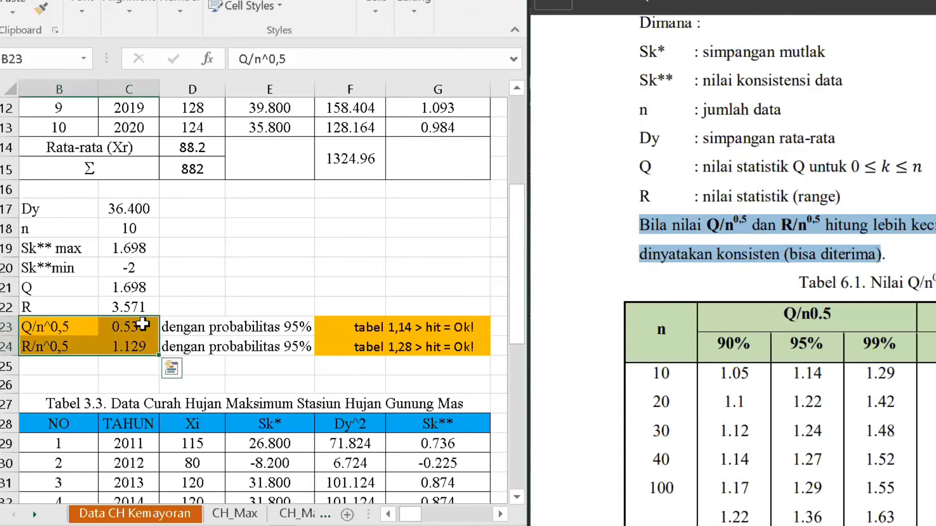
click(139, 323)
click(150, 350)
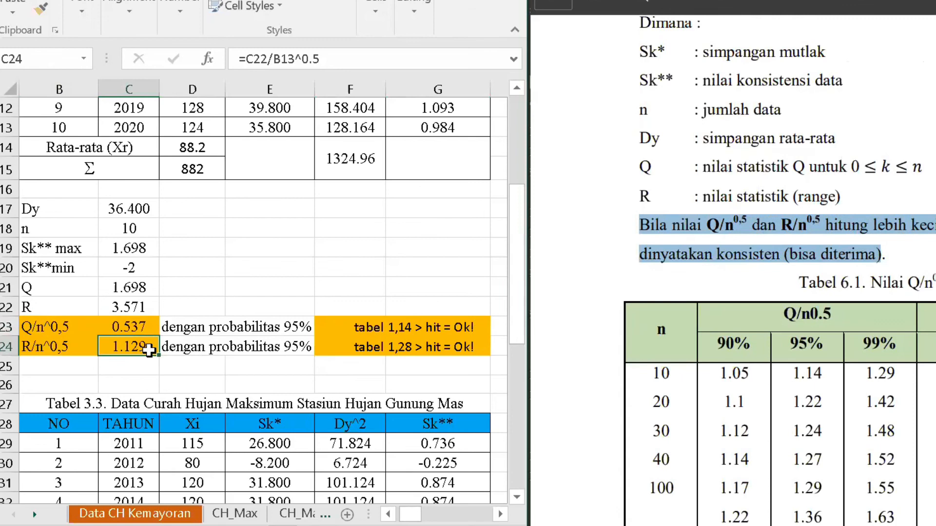
click(366, 349)
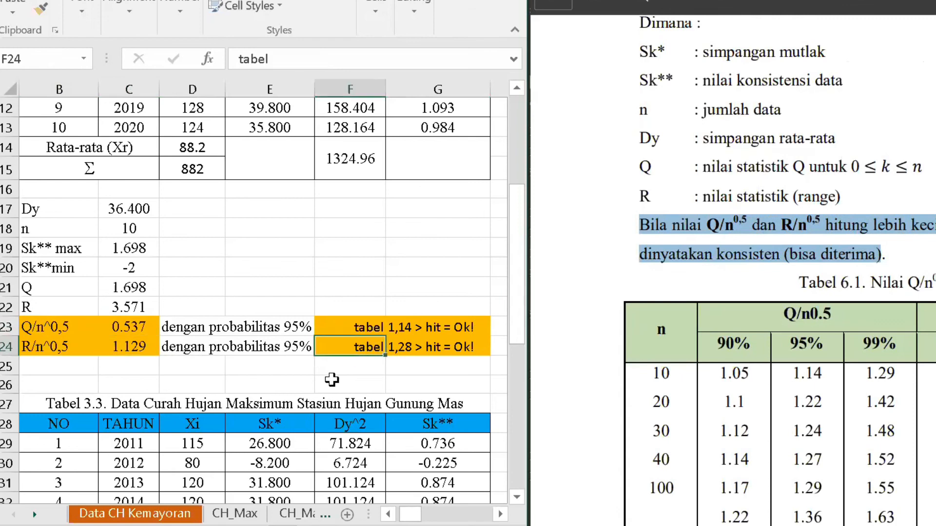
click(200, 362)
scroll(200, 362, up, 4)
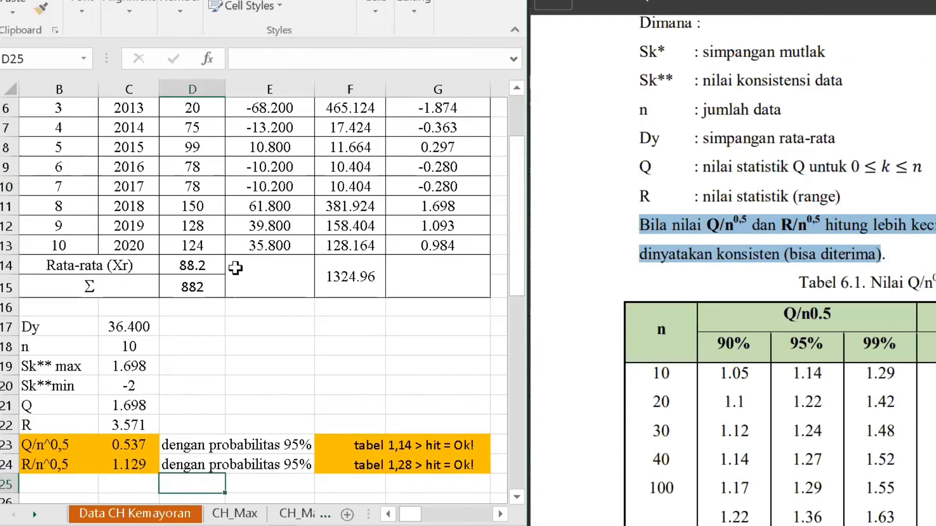
scroll(302, 262, down, 9)
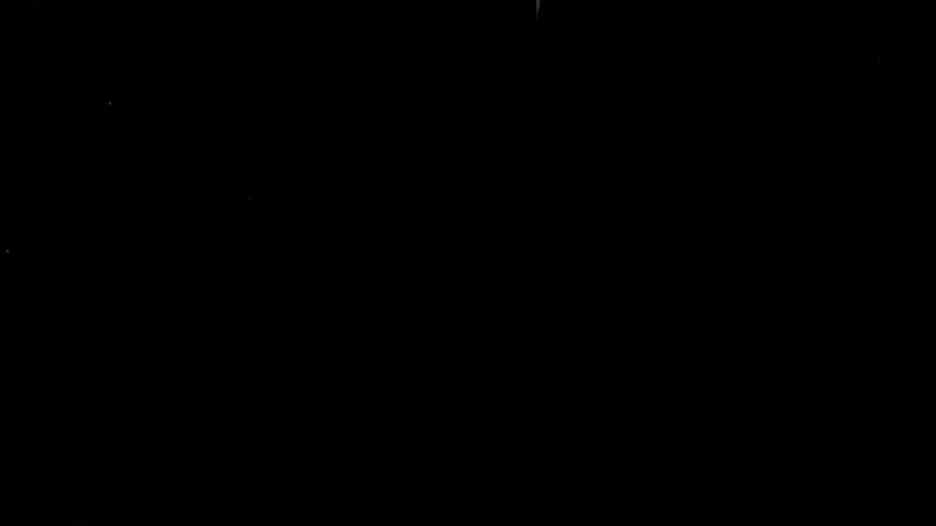